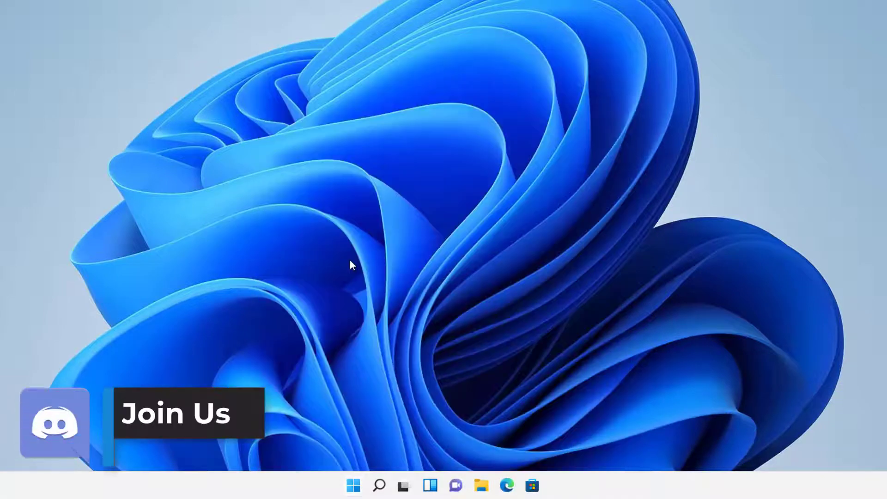
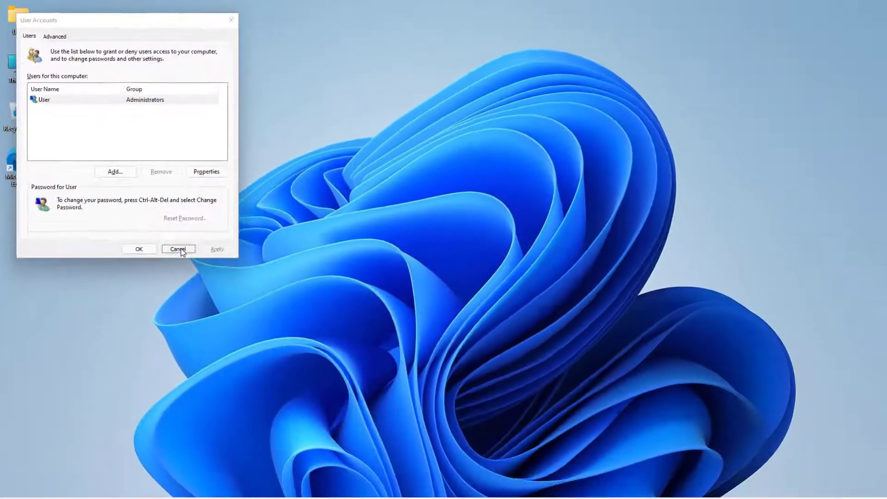
# Close the User Accounts window, then launch Registry Editor from a regedit search and approve UAC.
pyautogui.click(280, 392)
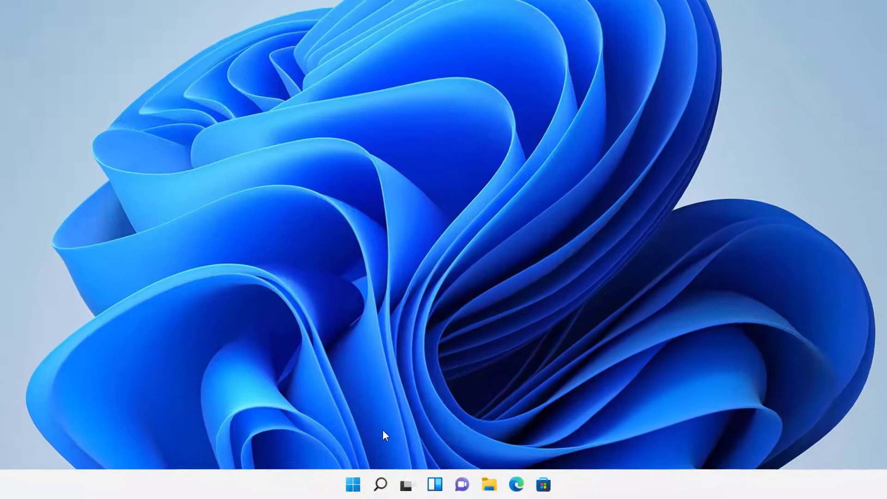
pyautogui.click(359, 487)
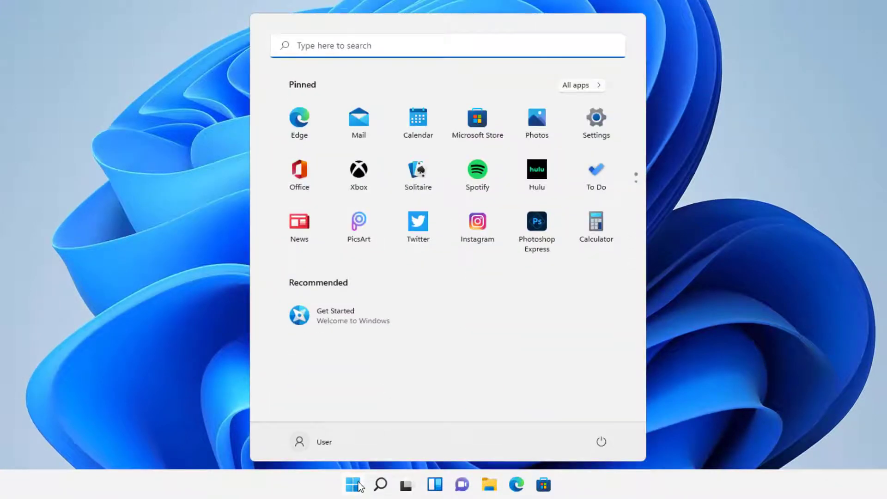
pyautogui.write('regedit')
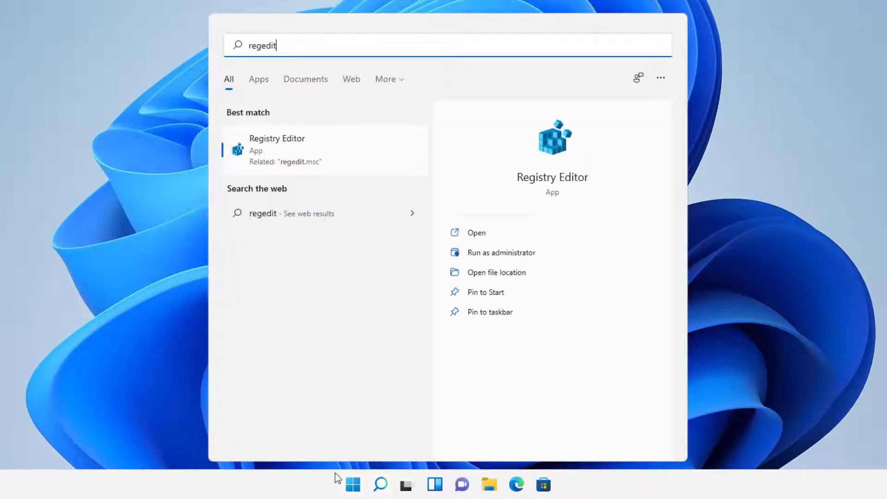
pyautogui.click(375, 151)
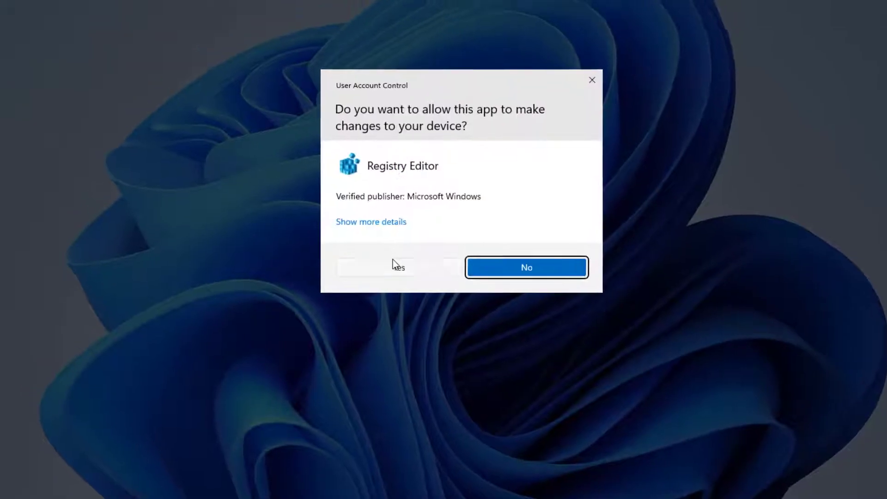
pyautogui.click(392, 257)
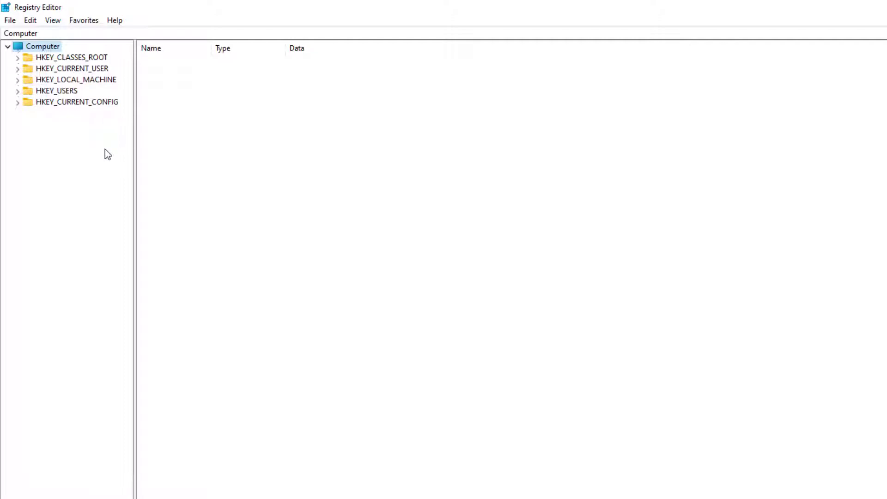
# Expand HKEY_LOCAL_MACHINE, SOFTWARE and Microsoft in the key tree.
pyautogui.click(74, 80)
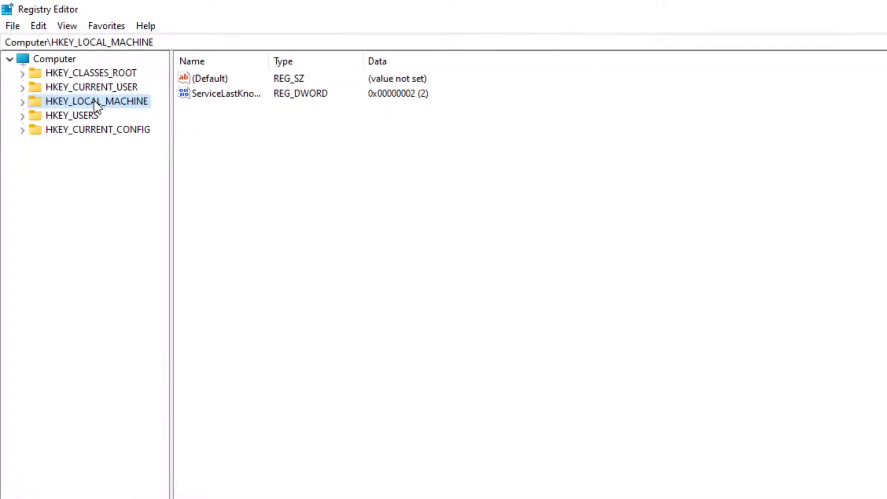
pyautogui.doubleClick(74, 81)
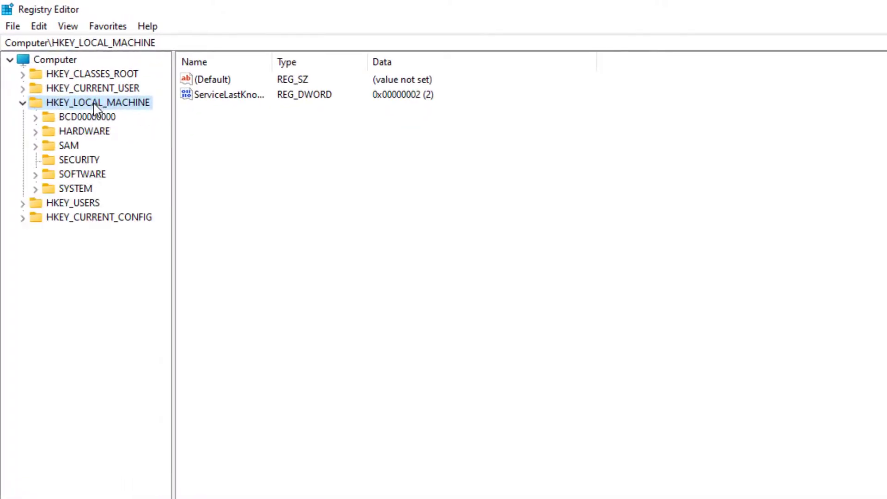
pyautogui.doubleClick(70, 177)
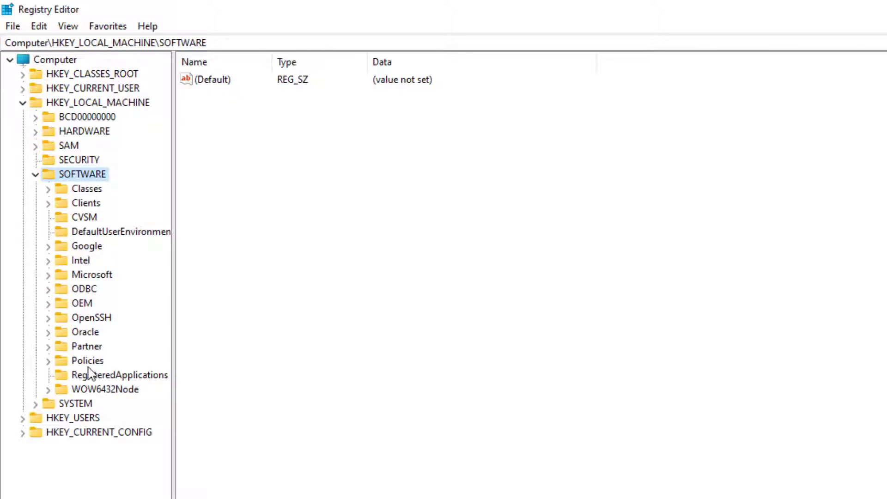
pyautogui.doubleClick(90, 279)
pyautogui.scroll(-15, 92, 342)
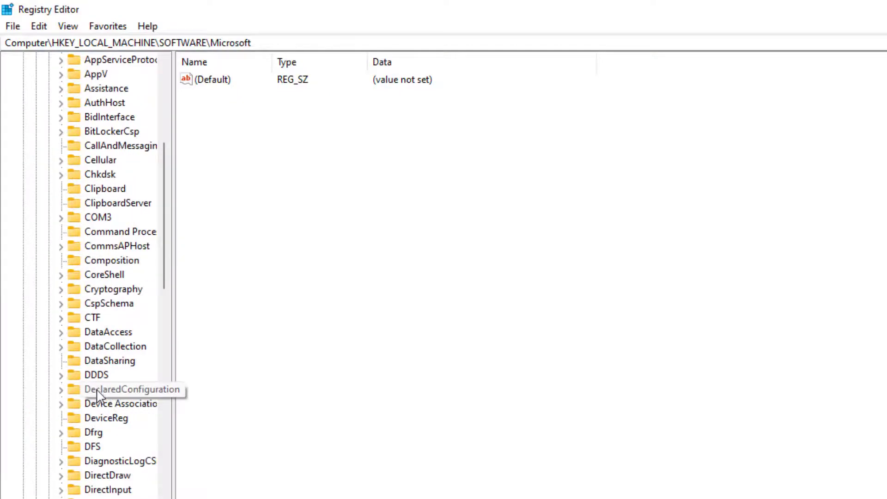
pyautogui.scroll(-20, 99, 389)
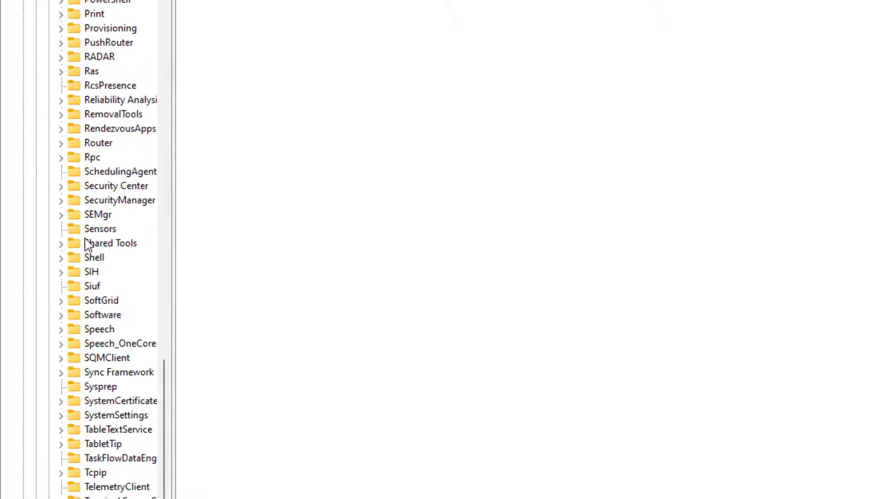
pyautogui.scroll(-5, 86, 32)
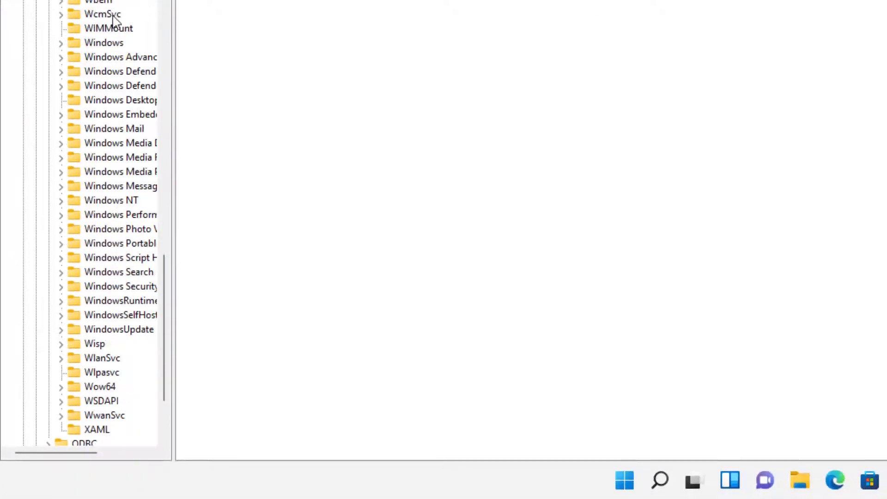
# Expand Windows NT, select CurrentVersion, and widen the key tree pane.
pyautogui.click(113, 203)
pyautogui.scroll(-4, 113, 196)
pyautogui.scroll(1, 98, 63)
pyautogui.scroll(-1, 105, 59)
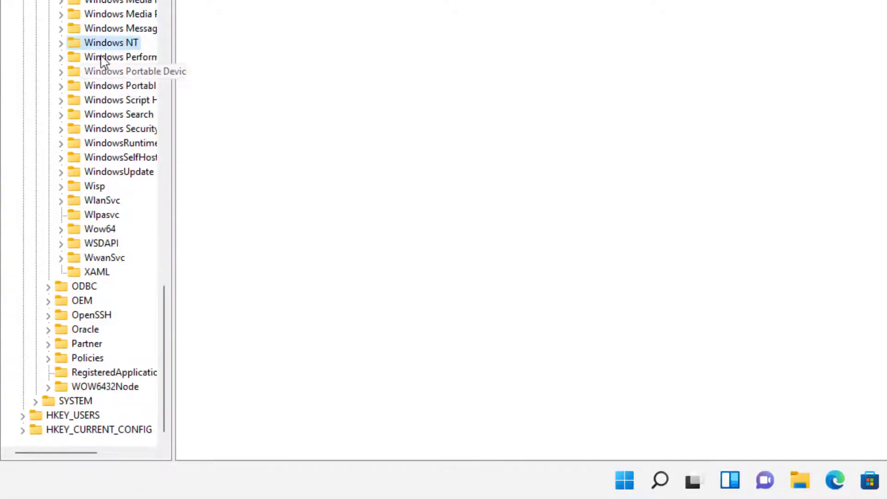
pyautogui.doubleClick(106, 43)
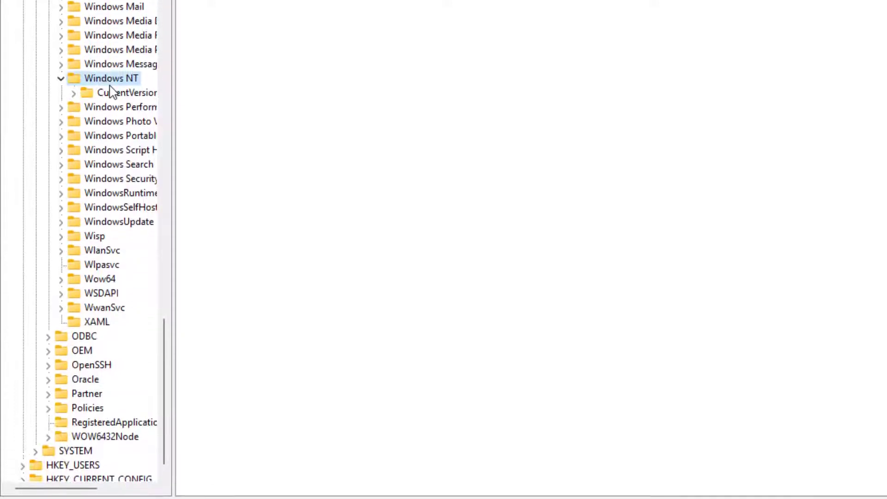
pyautogui.click(118, 57)
pyautogui.doubleClick(119, 179)
pyautogui.scroll(-5, 112, 199)
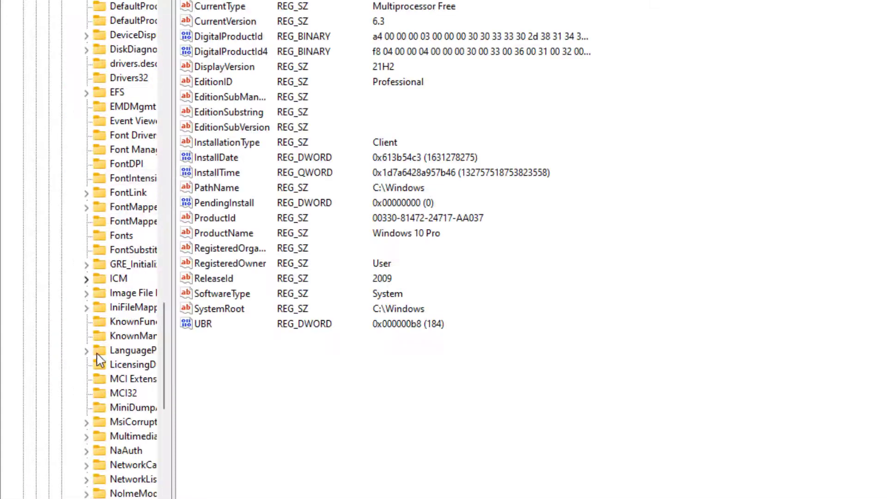
pyautogui.hscroll(4, 144, 413)
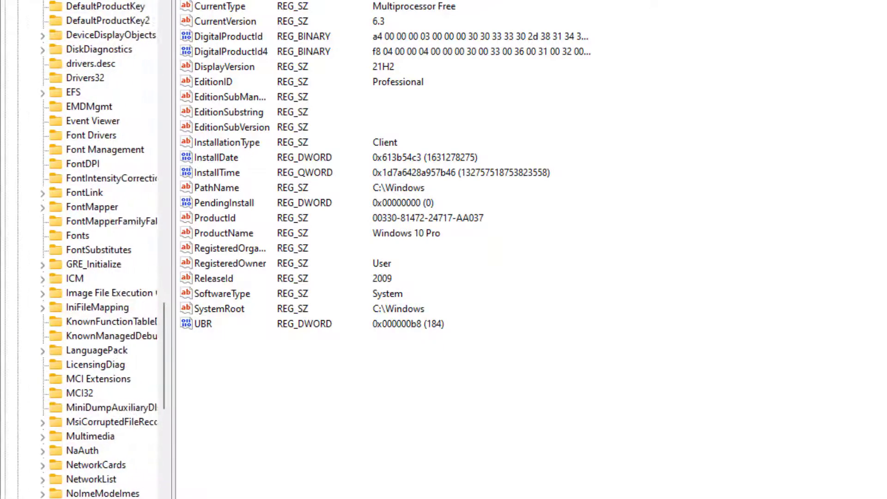
pyautogui.moveTo(173, 385); pyautogui.dragTo(276, 365)
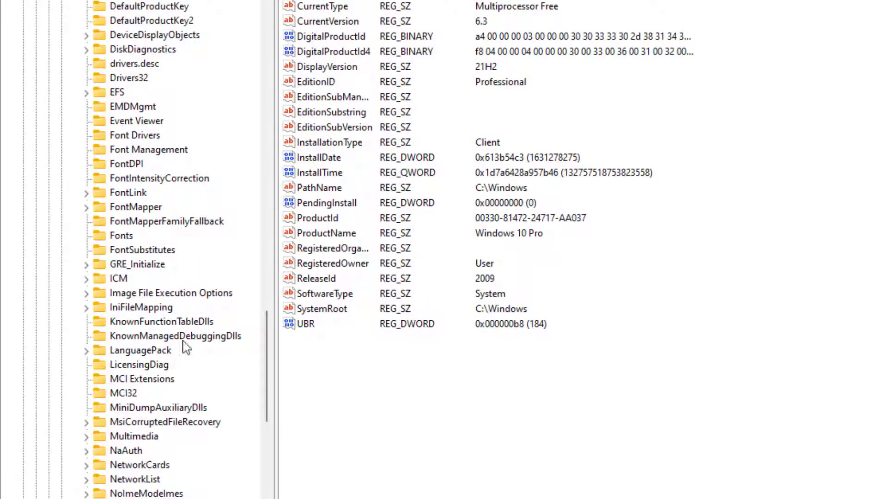
pyautogui.scroll(-19, 185, 347)
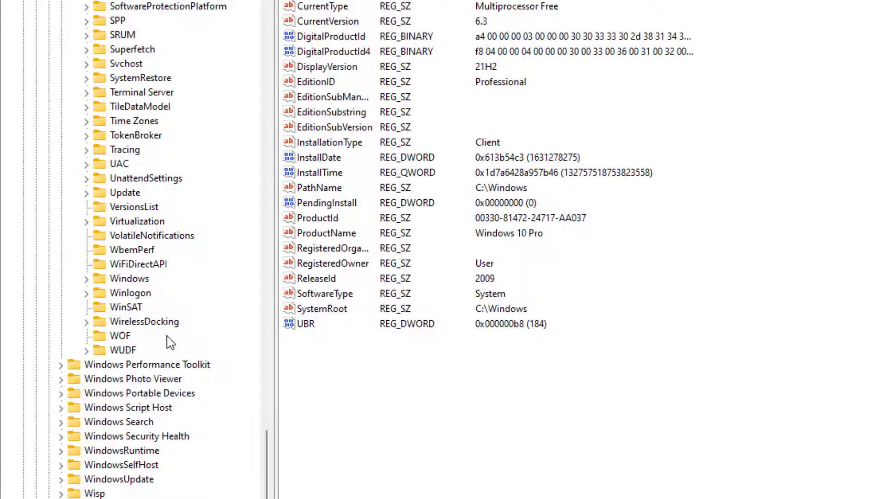
# Select the Winlogon key and create a new DWORD value with its default name.
pyautogui.click(147, 295)
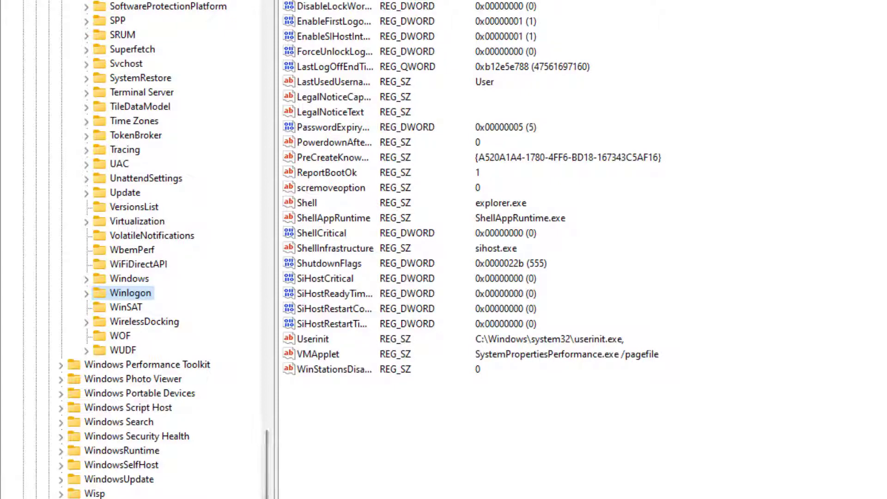
pyautogui.click(362, 6)
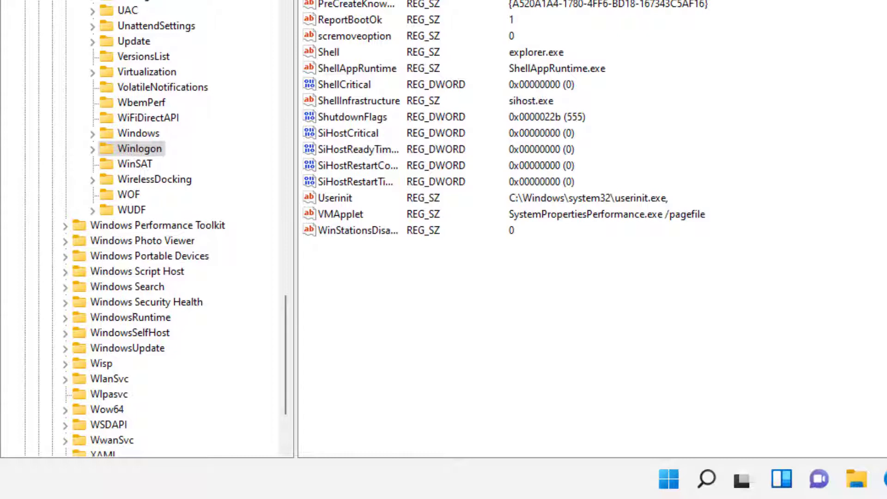
pyautogui.rightClick(395, 300)
pyautogui.moveTo(433, 315)
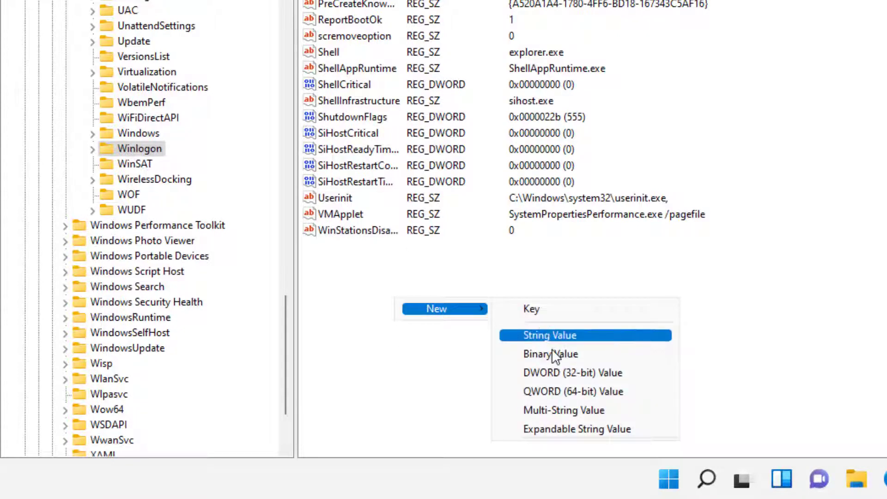
pyautogui.click(559, 373)
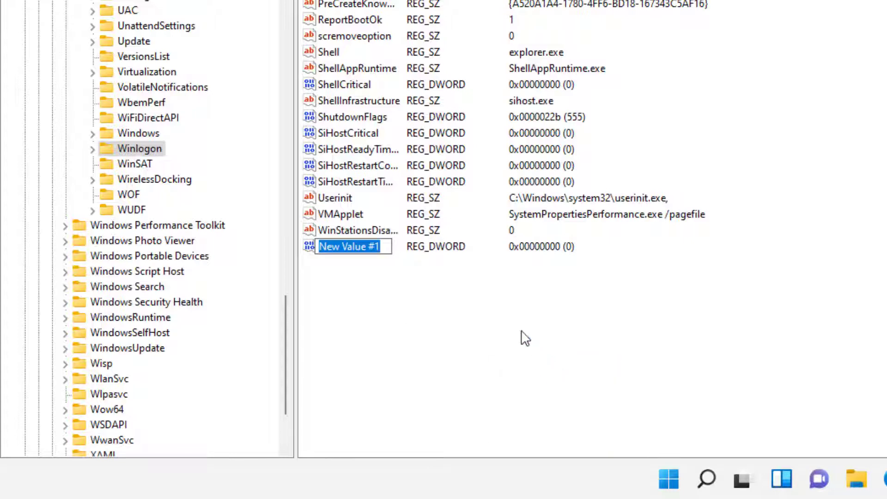
pyautogui.click(384, 275)
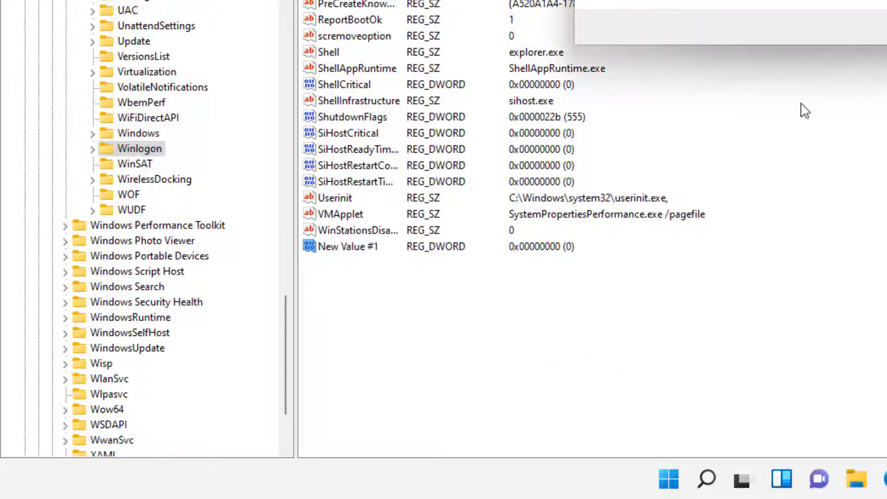
# Add new string values to Winlogon, keeping the default name New Value #1.
pyautogui.rightClick(431, 291)
pyautogui.moveTo(472, 301)
pyautogui.click(578, 326)
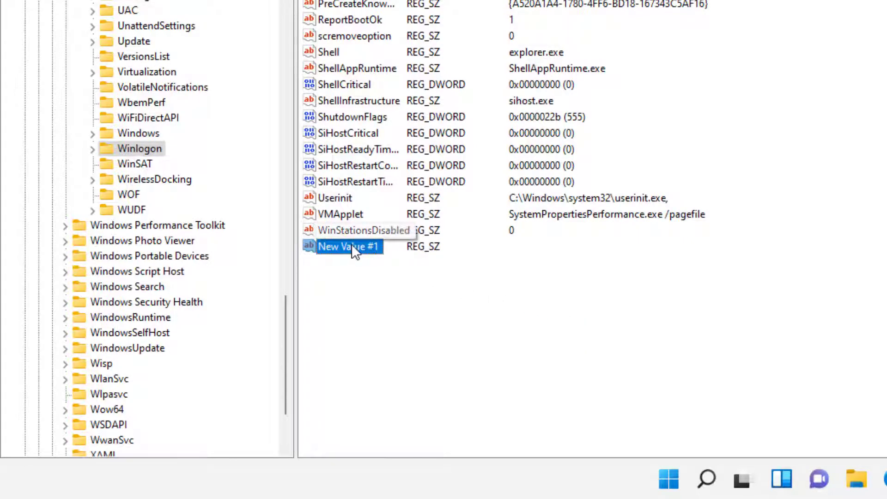
pyautogui.press('Return')
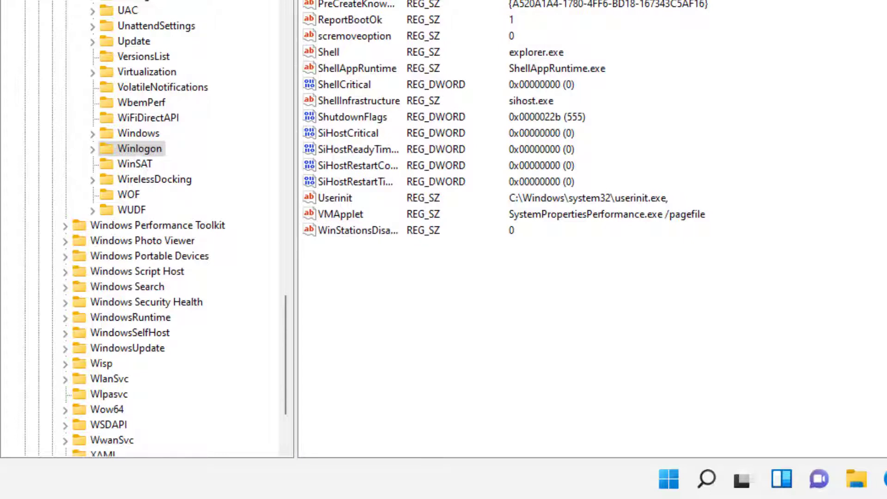
pyautogui.rightClick(376, 264)
pyautogui.moveTo(408, 282)
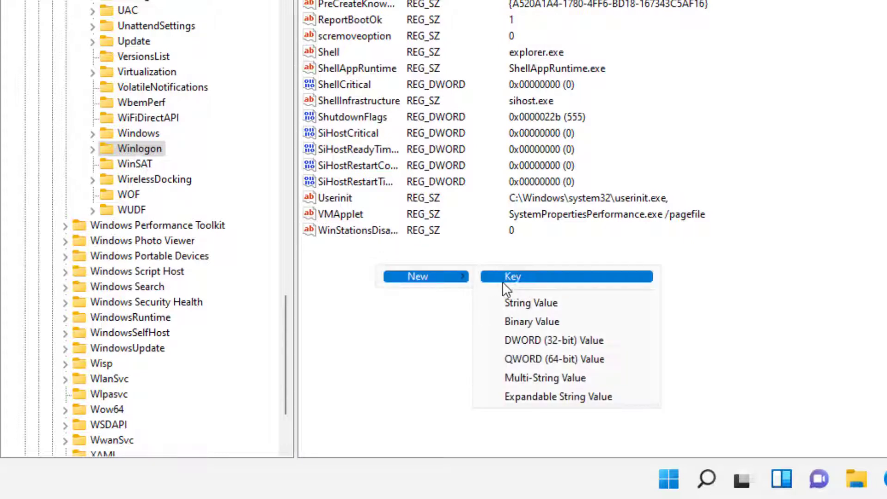
pyautogui.click(514, 300)
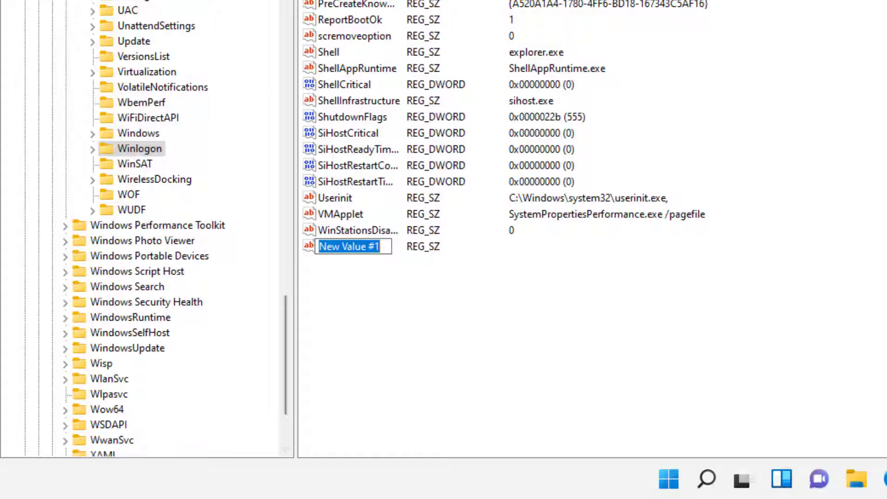
pyautogui.press('Return')
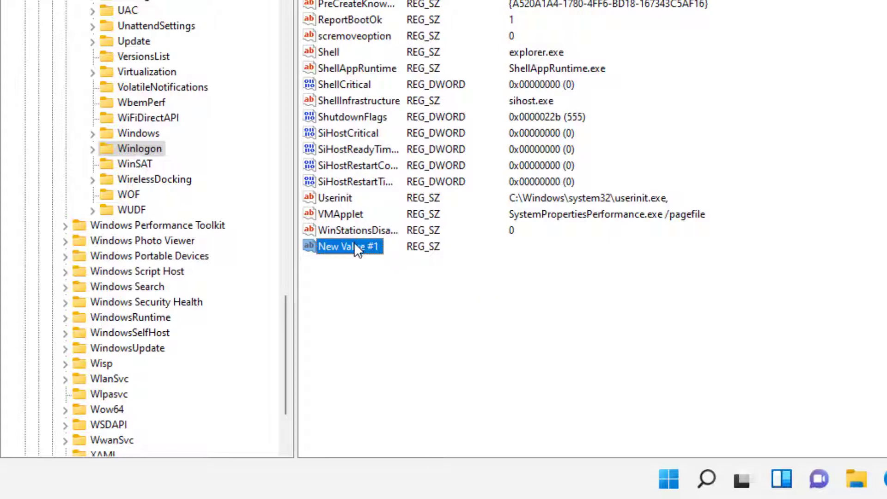
pyautogui.doubleClick(354, 242)
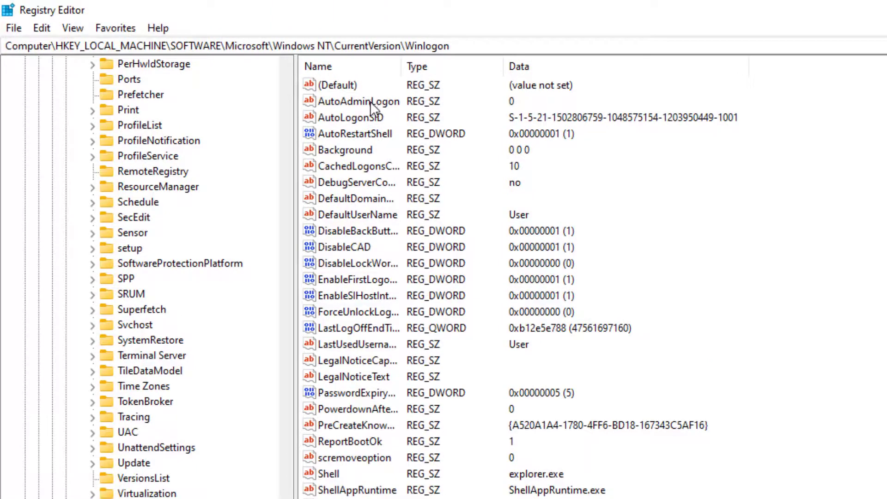
pyautogui.click(370, 101)
pyautogui.doubleClick(371, 101)
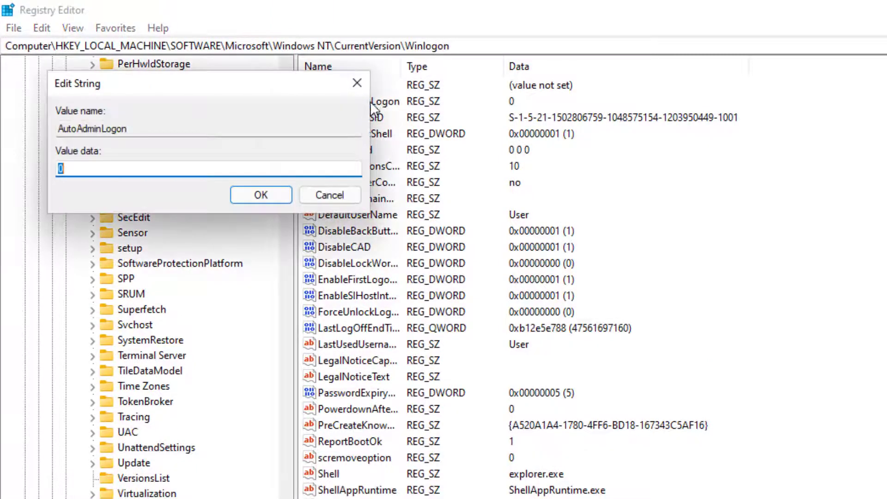
pyautogui.write('1')
pyautogui.press('Return')
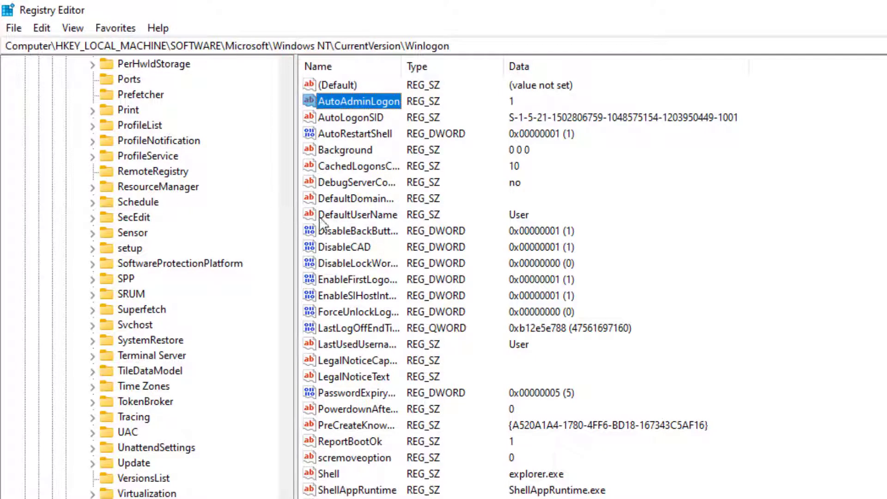
pyautogui.click(355, 198)
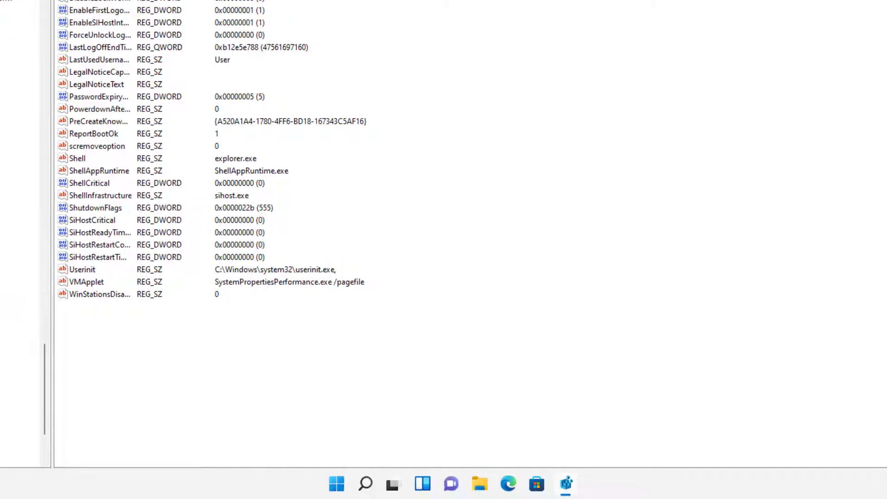
# Auto-size the Registry Editor value columns, then open This PC's Properties in File Explorer.
pyautogui.press('ctrl+KP_Add')
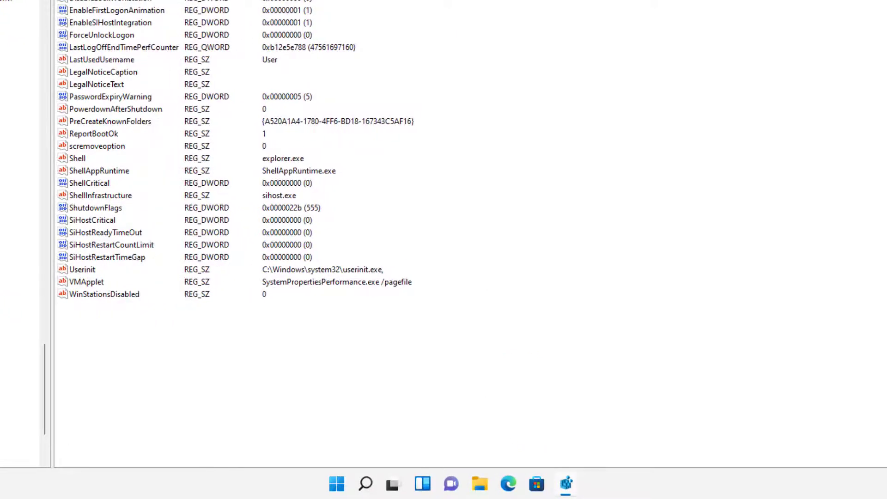
pyautogui.click(479, 483)
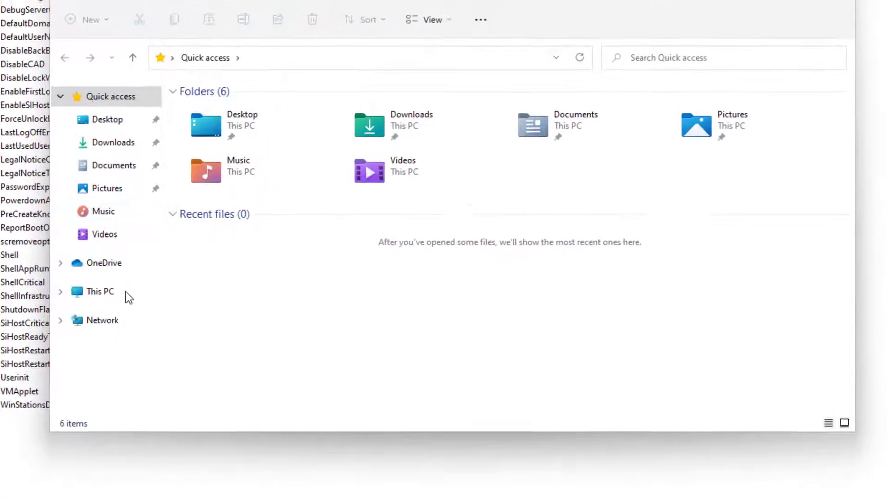
pyautogui.click(125, 292)
pyautogui.rightClick(130, 292)
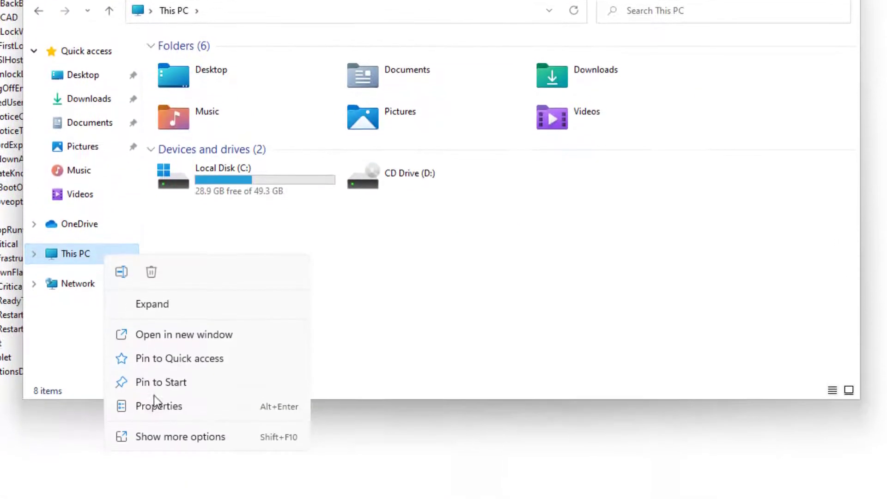
pyautogui.click(155, 384)
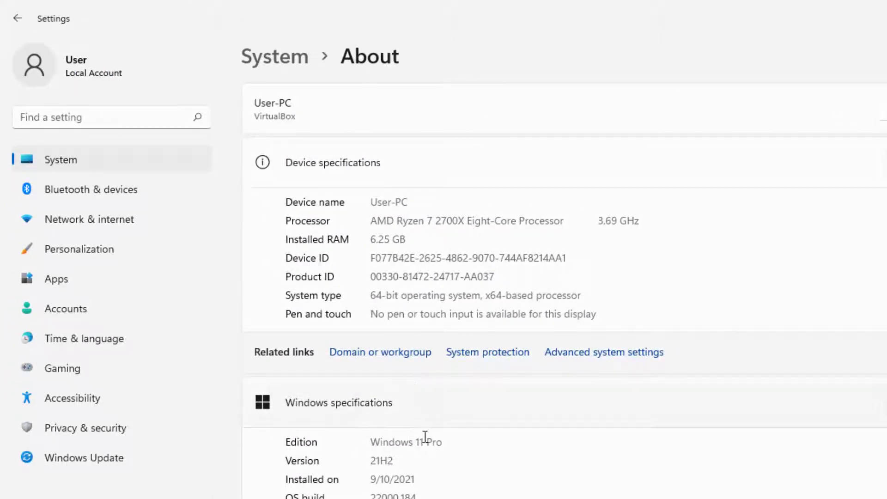
# Check the computer name User-PC and its workgroup, then cancel out of System Properties.
pyautogui.scroll(-2, 428, 448)
pyautogui.scroll(-3, 428, 455)
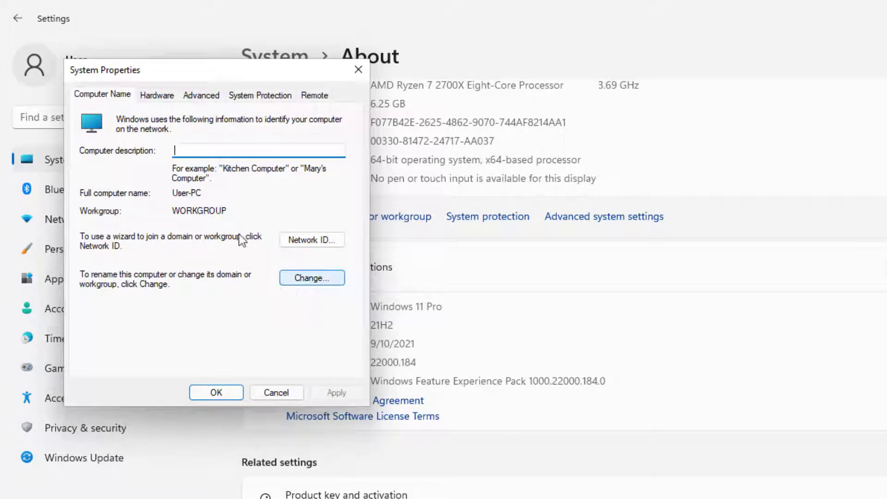
pyautogui.click(321, 279)
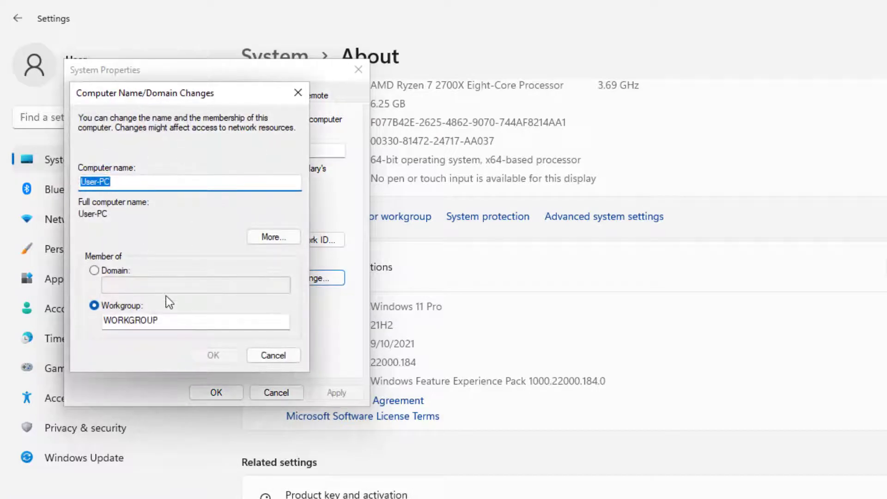
pyautogui.click(273, 357)
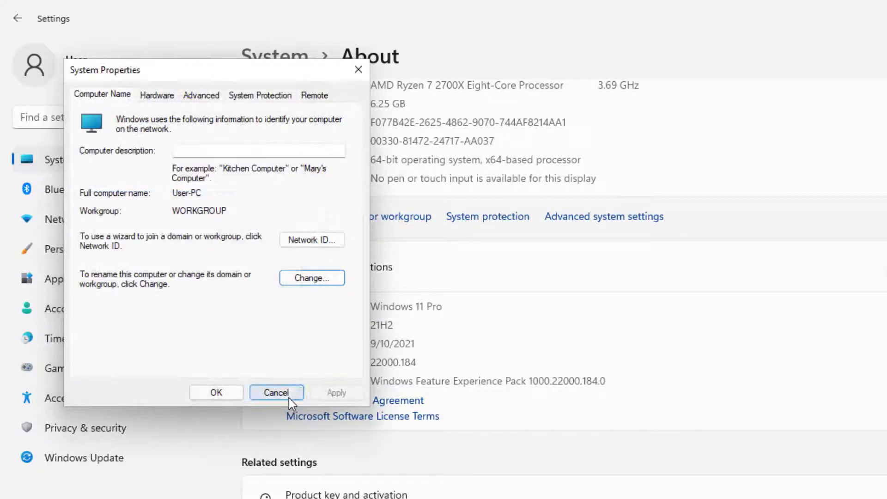
pyautogui.click(277, 393)
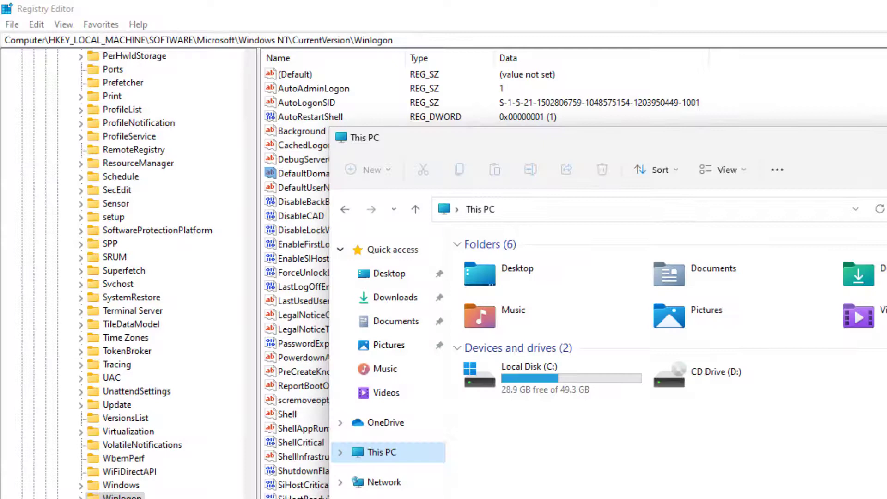
# Close File Explorer and inspect DefaultUserName's data without changing it.
pyautogui.hotkey('alt', 'F4')
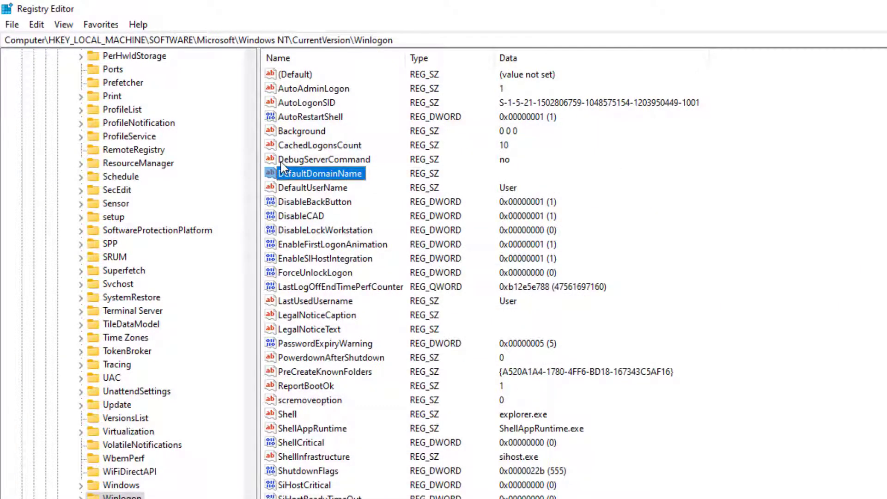
pyautogui.click(321, 193)
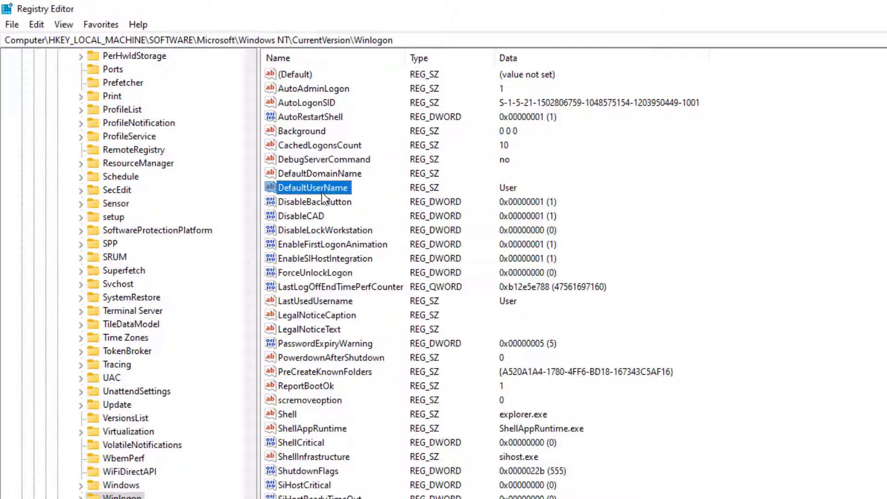
pyautogui.doubleClick(321, 192)
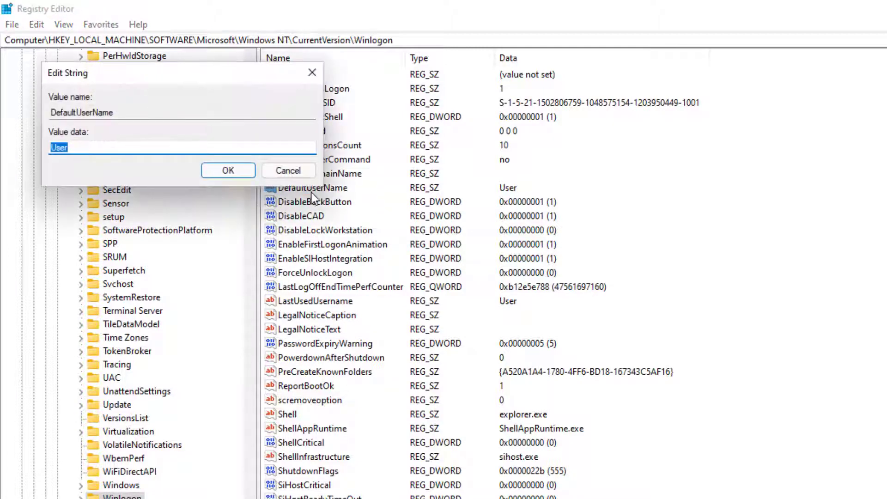
pyautogui.click(105, 145)
pyautogui.click(278, 172)
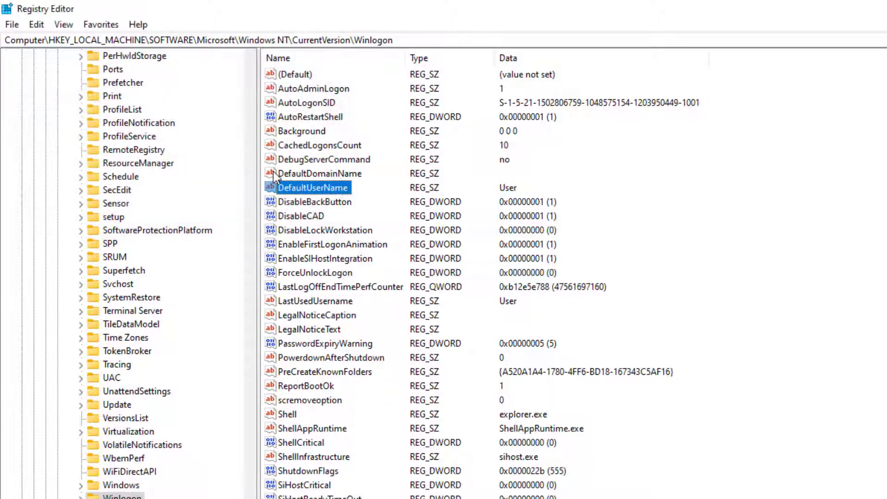
# Try a '.\' prefix on DefaultUserName, remove it, and confirm the user name unchanged.
pyautogui.doubleClick(312, 194)
pyautogui.click(138, 146)
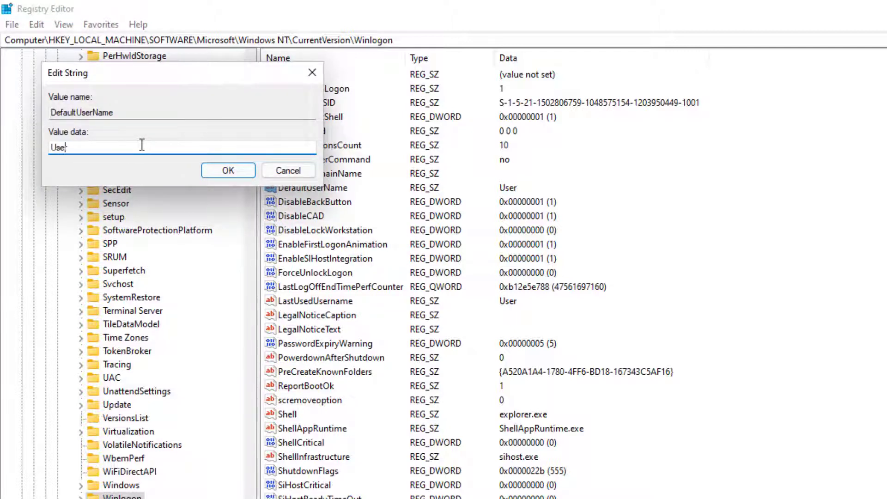
pyautogui.press('Home')
pyautogui.write('.\\')
pyautogui.press('BackSpace')
pyautogui.press('BackSpace')
pyautogui.click(214, 166)
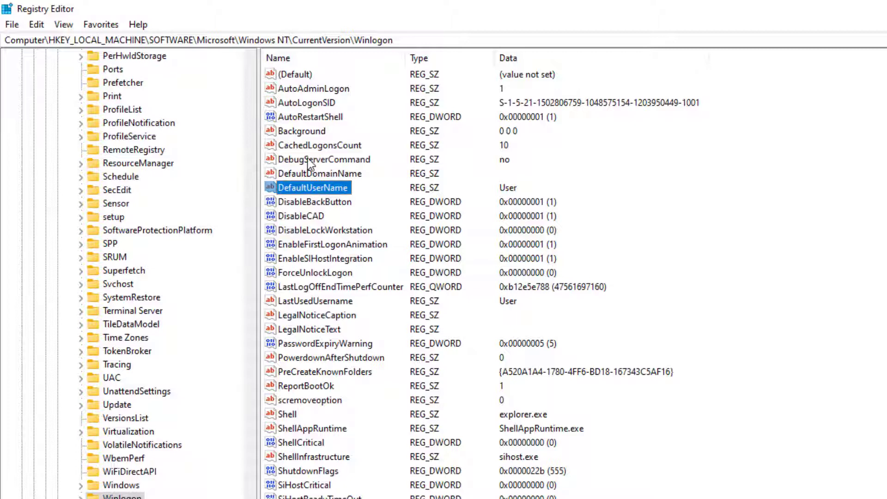
pyautogui.click(311, 176)
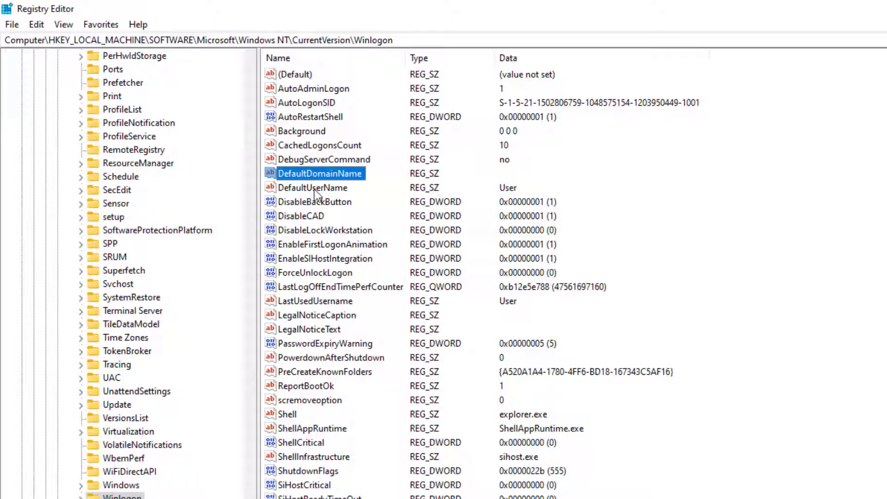
pyautogui.click(314, 189)
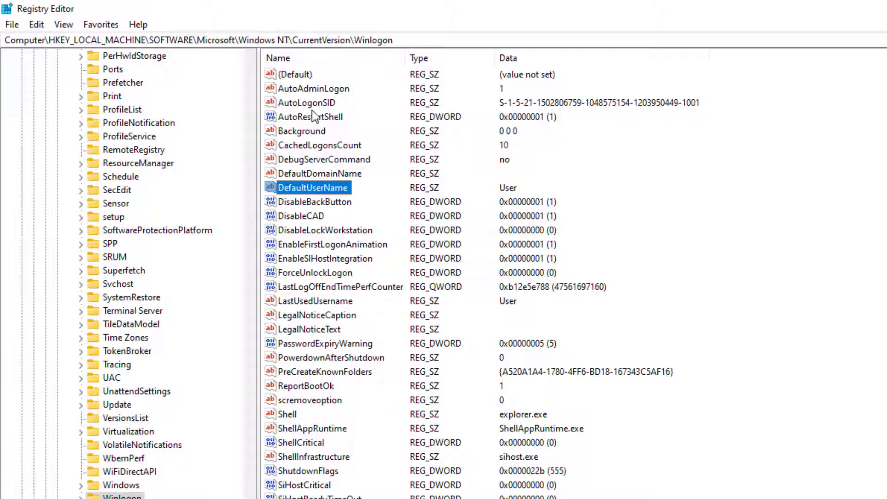
# Add a REG_SZ value named DefaultPassword to Winlogon, refresh with F5, and select it.
pyautogui.rightClick(326, 356)
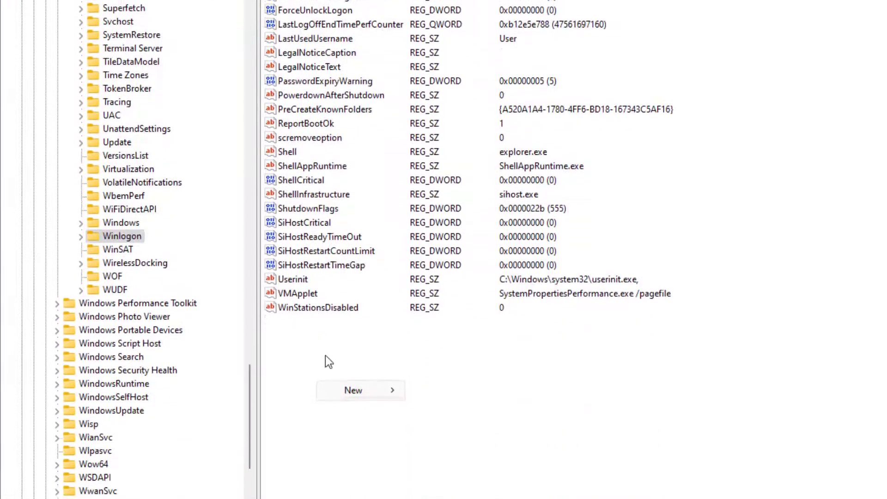
pyautogui.moveTo(365, 351)
pyautogui.click(455, 370)
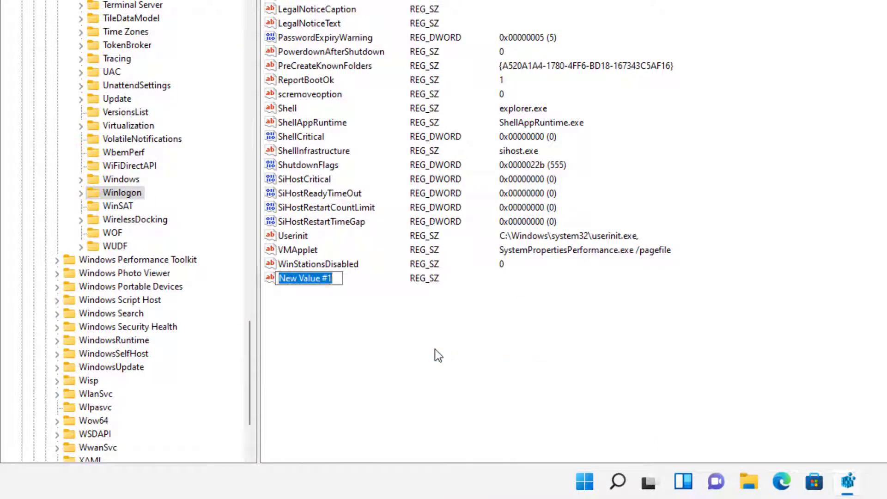
pyautogui.write('Defau')
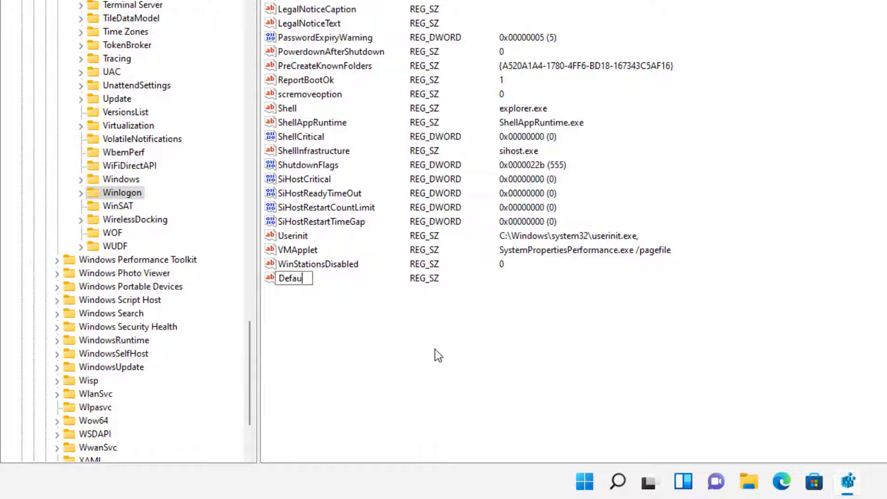
pyautogui.write('ltPassword')
pyautogui.press('Return')
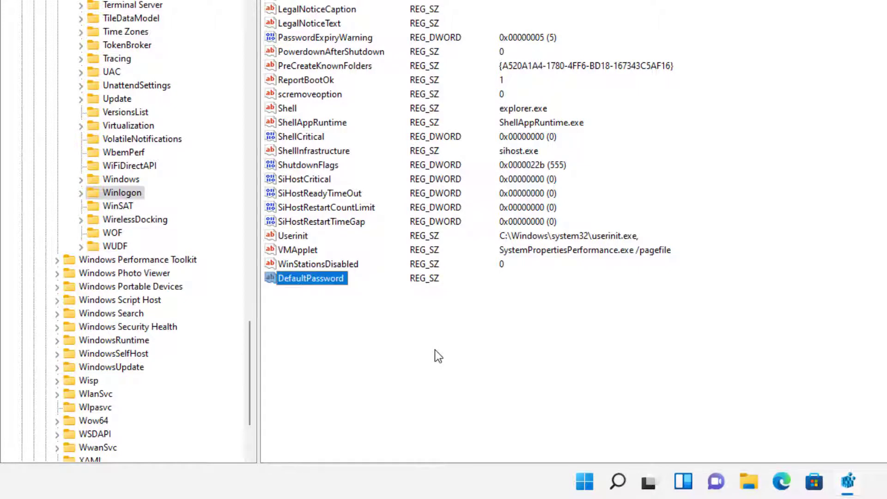
pyautogui.click(434, 350)
pyautogui.press('F5')
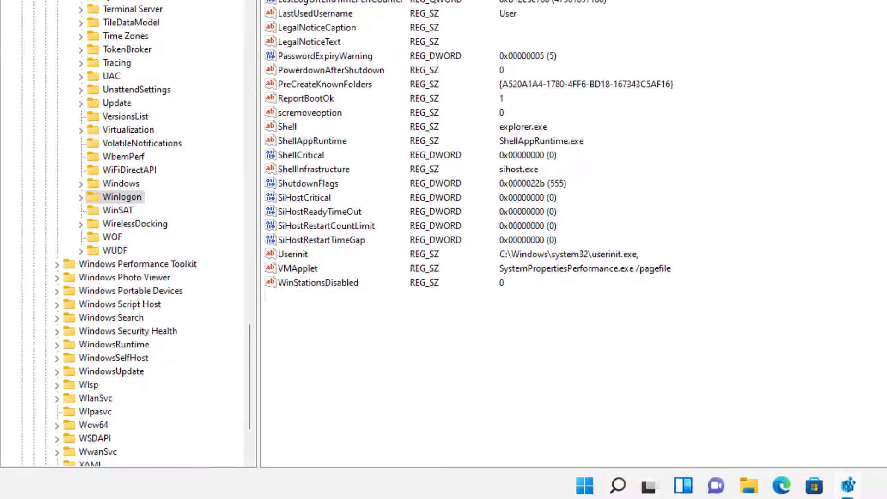
pyautogui.click(331, 189)
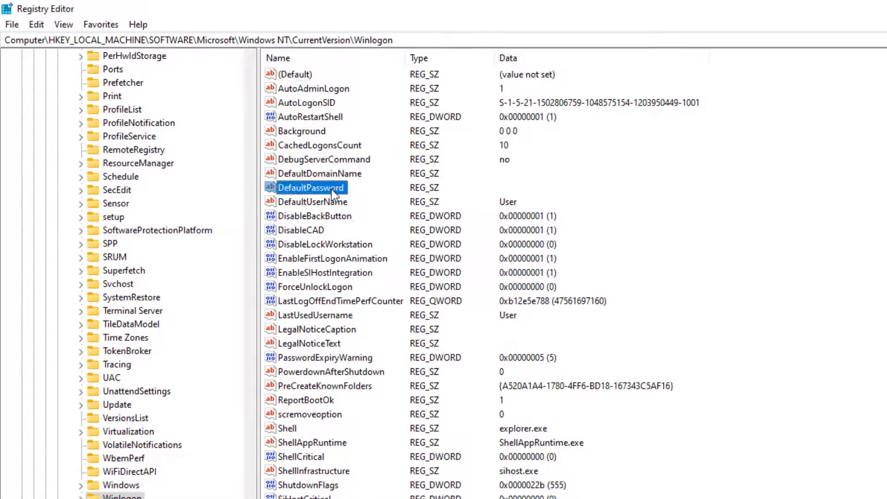
# Enter the account password as DefaultPassword's value data.
pyautogui.doubleClick(331, 189)
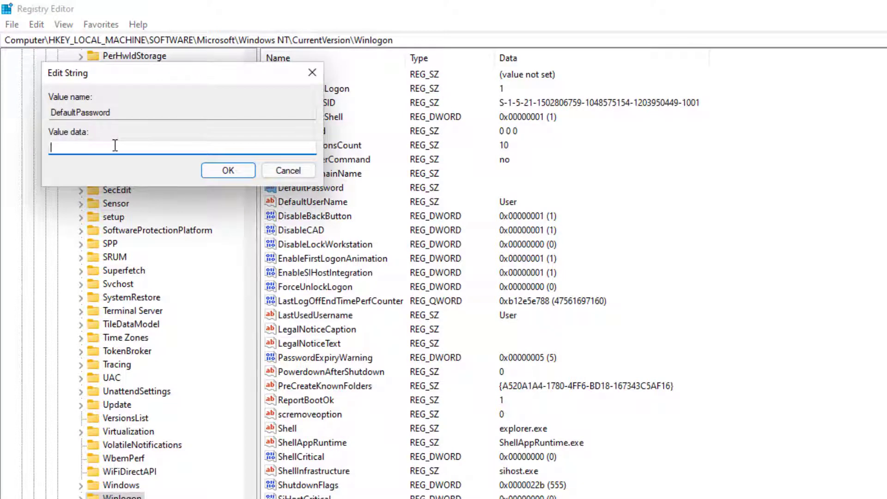
pyautogui.click(229, 174)
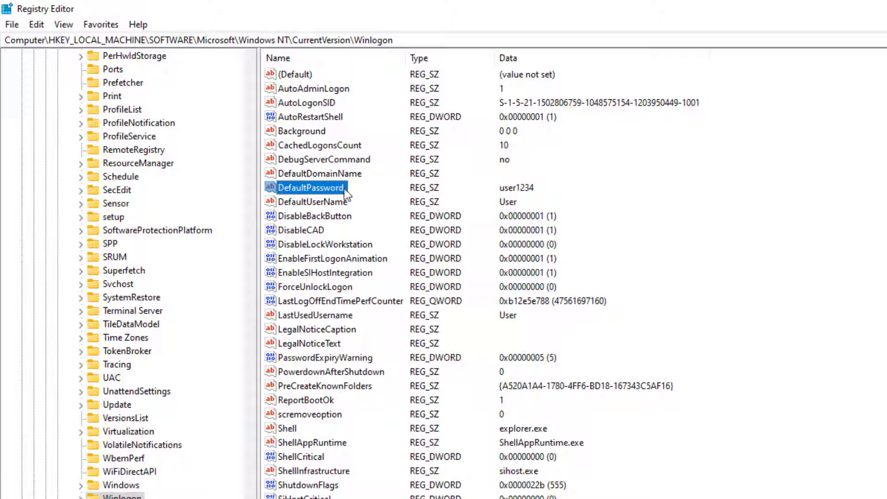
# Review the AutoAdminLogon, AutoLogonSID, DefaultDomainName, DefaultPassword and DefaultUserName values.
pyautogui.click(311, 203)
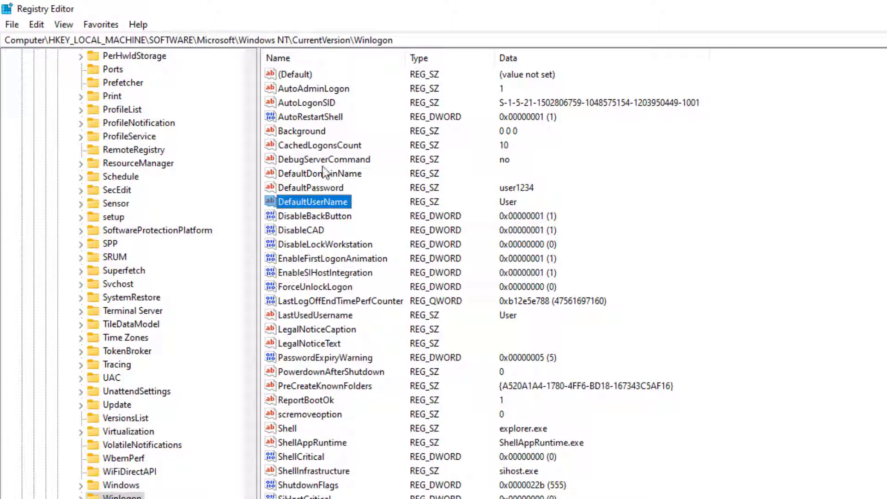
pyautogui.click(330, 106)
pyautogui.click(329, 89)
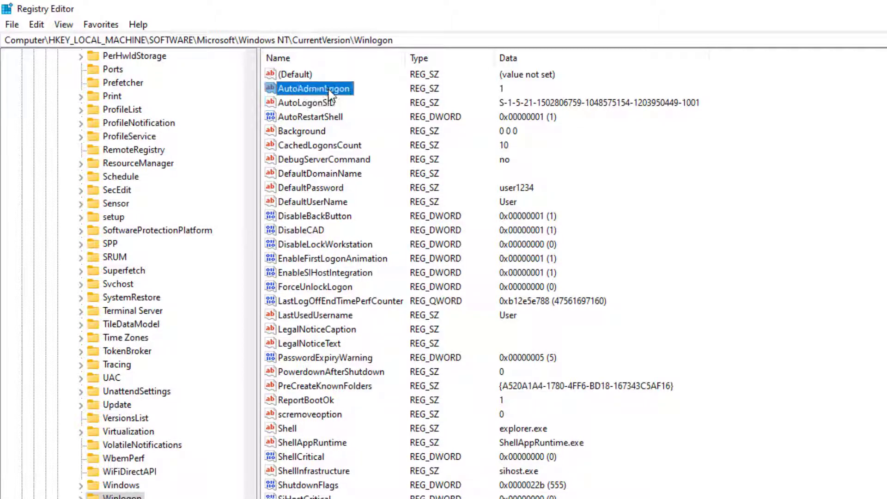
pyautogui.click(320, 175)
pyautogui.click(316, 189)
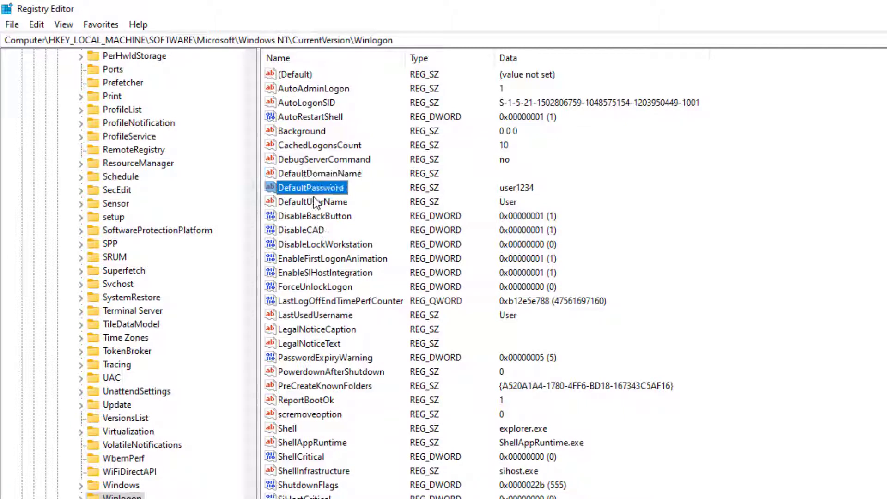
pyautogui.click(314, 197)
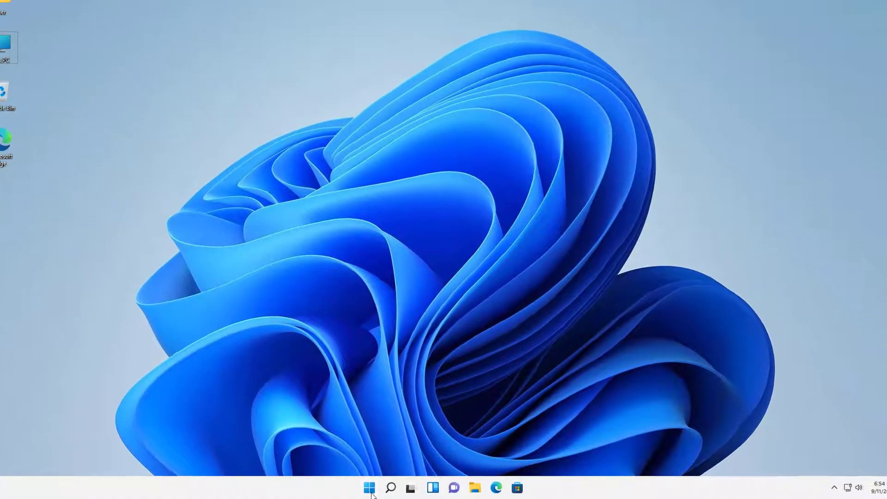
# Restart Windows from the Start menu to test automatic sign-in.
pyautogui.click(373, 488)
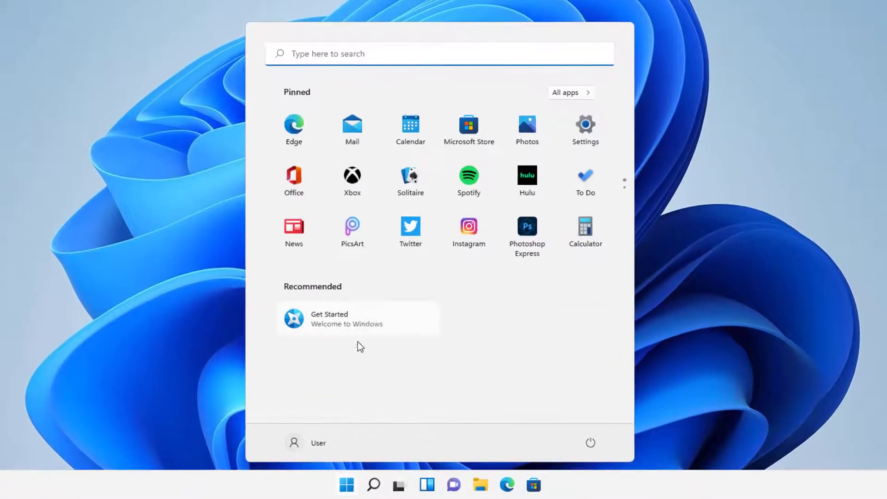
pyautogui.click(585, 445)
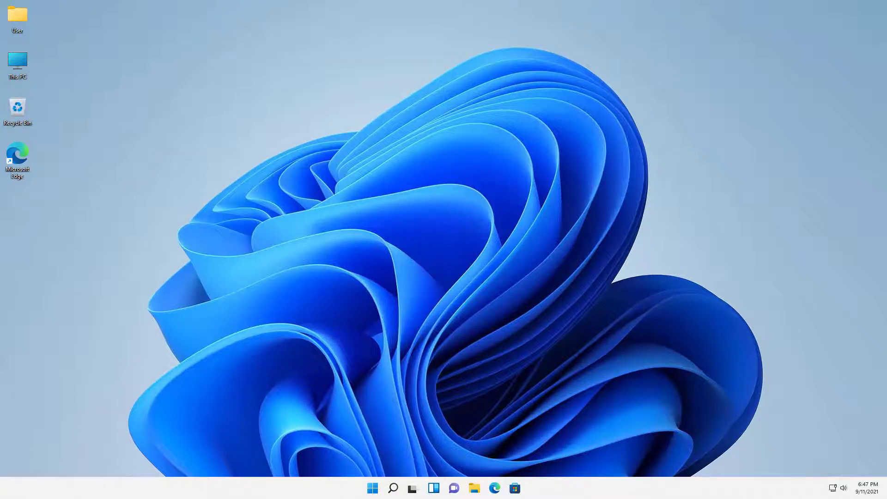
# Lock the PC from the Start menu account options, then sign back in with the account password.
pyautogui.press('super')
pyautogui.click(207, 403)
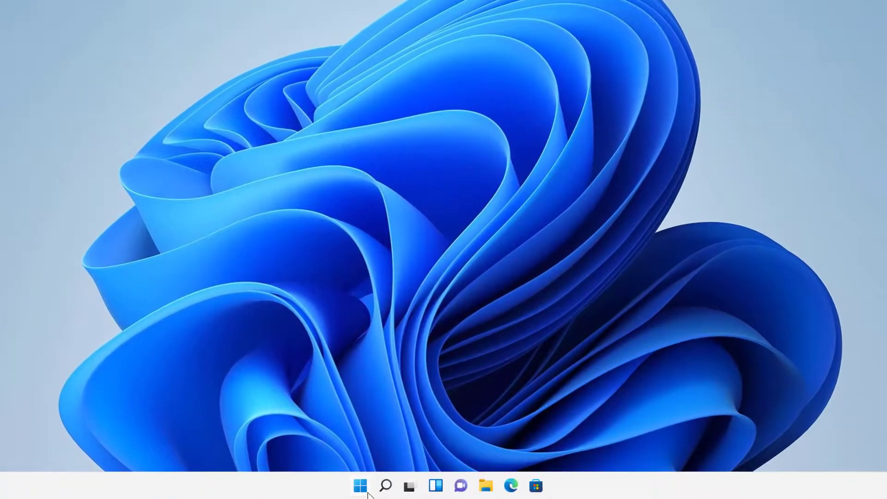
pyautogui.click(374, 488)
pyautogui.click(339, 447)
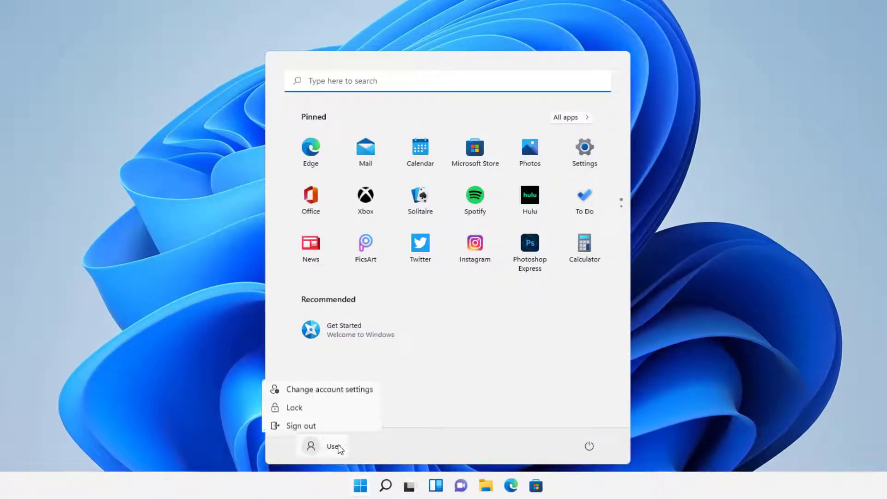
pyautogui.click(341, 409)
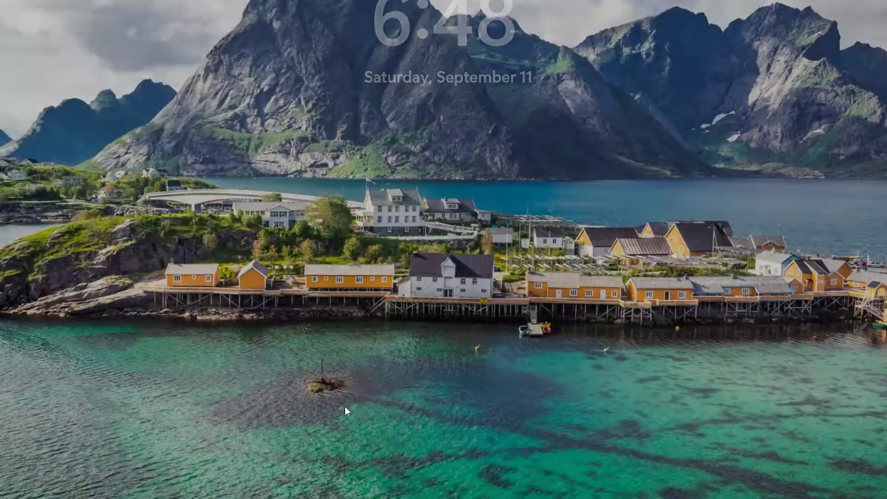
pyautogui.click(414, 290)
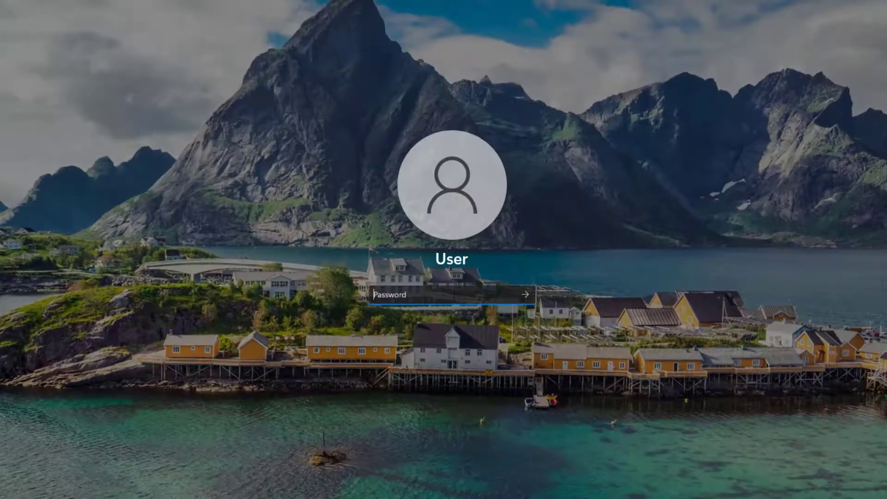
pyautogui.write('********')
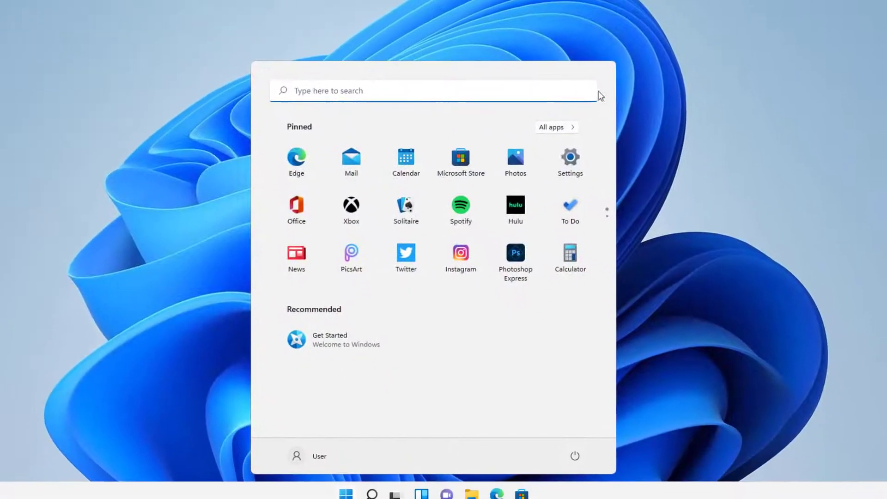
pyautogui.click(249, 152)
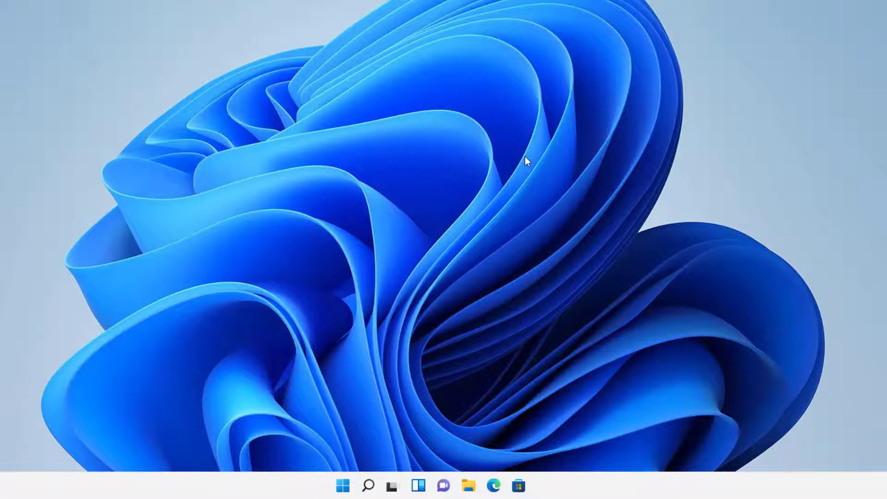
pyautogui.press('super')
pyautogui.write('netp')
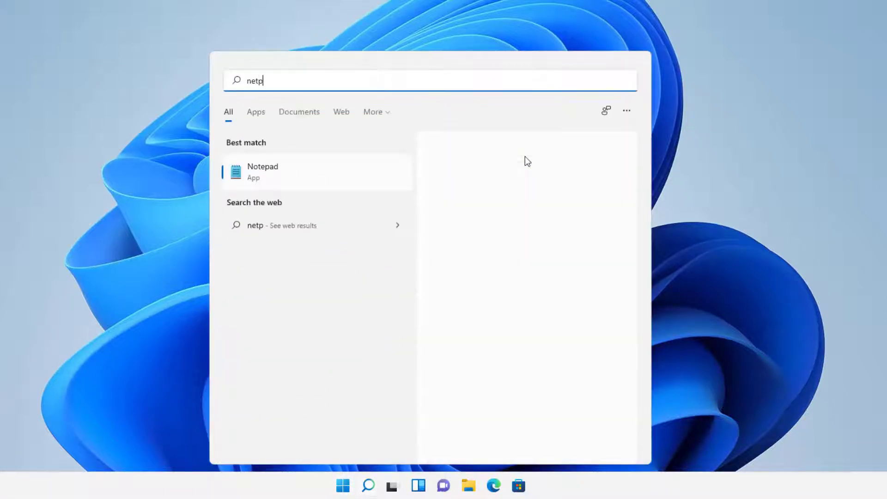
pyautogui.write('lwiz')
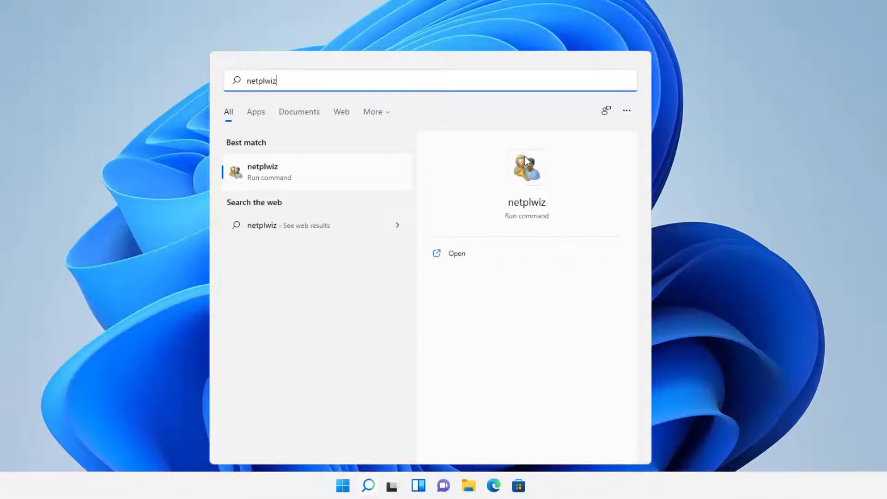
pyautogui.press('Return')
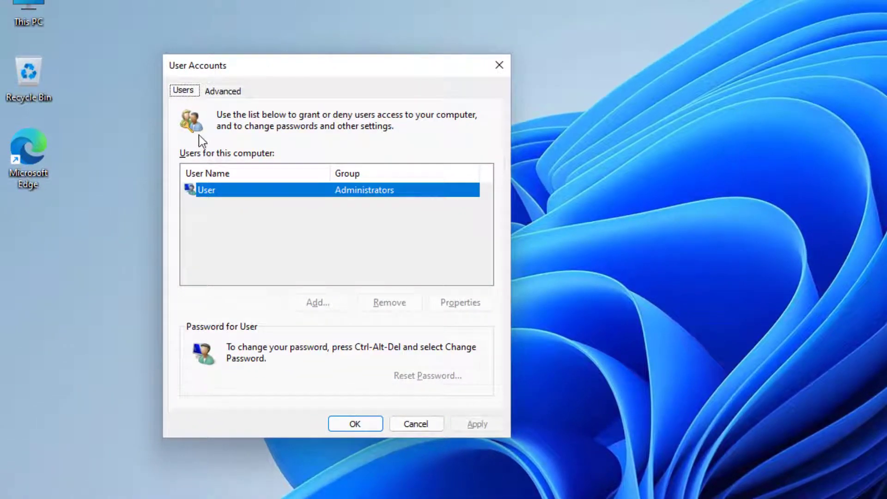
pyautogui.click(234, 90)
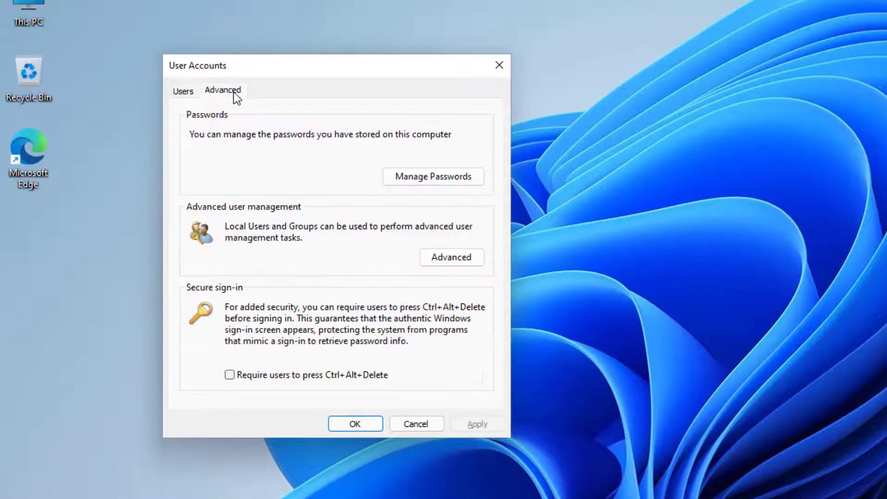
pyautogui.click(184, 94)
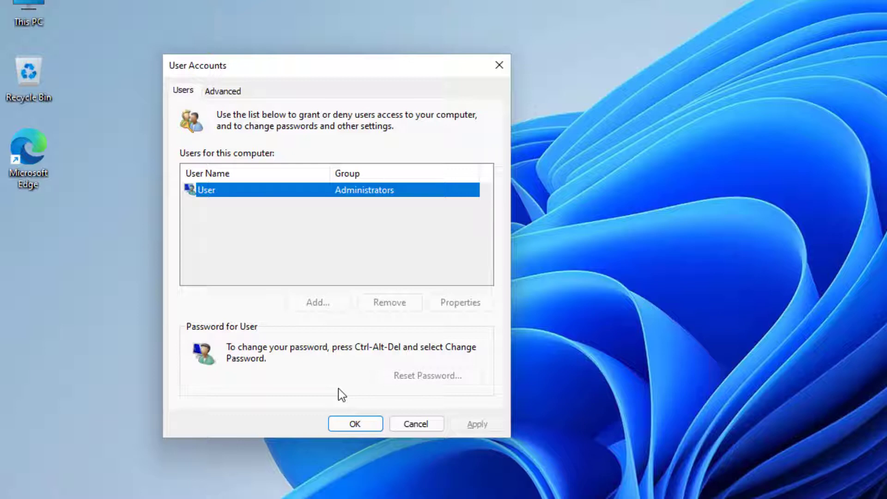
pyautogui.click(373, 424)
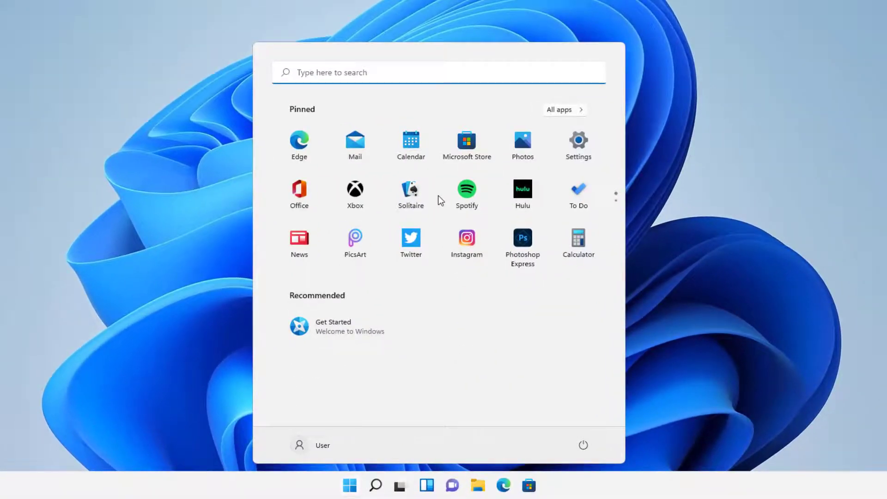
# Relaunch Registry Editor via a regedit search with admin approval and scroll to the Winlogon key.
pyautogui.write('regedit')
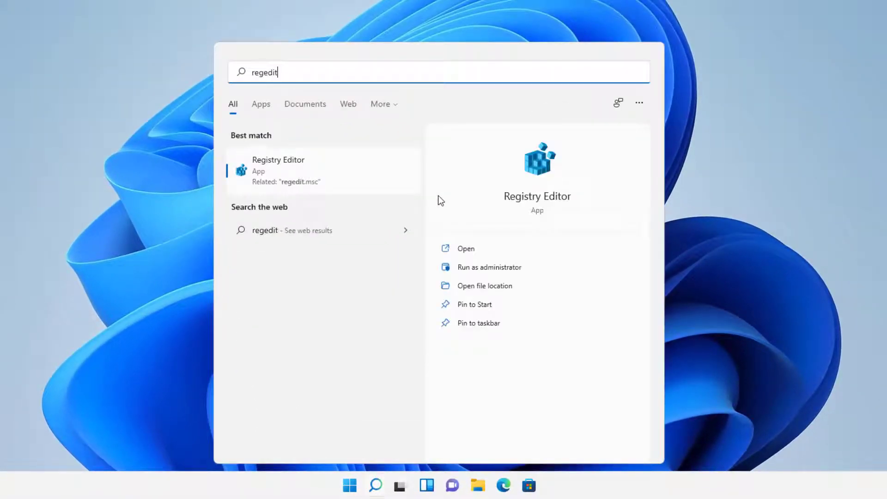
pyautogui.press('Return')
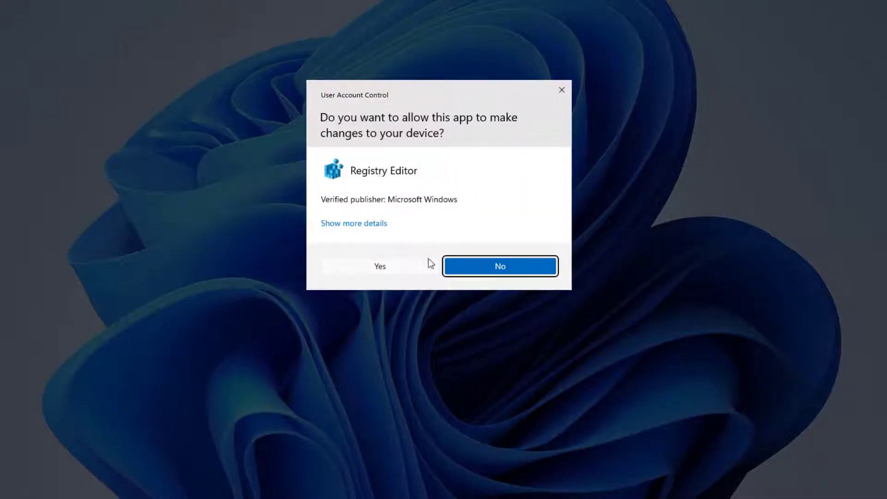
pyautogui.click(423, 267)
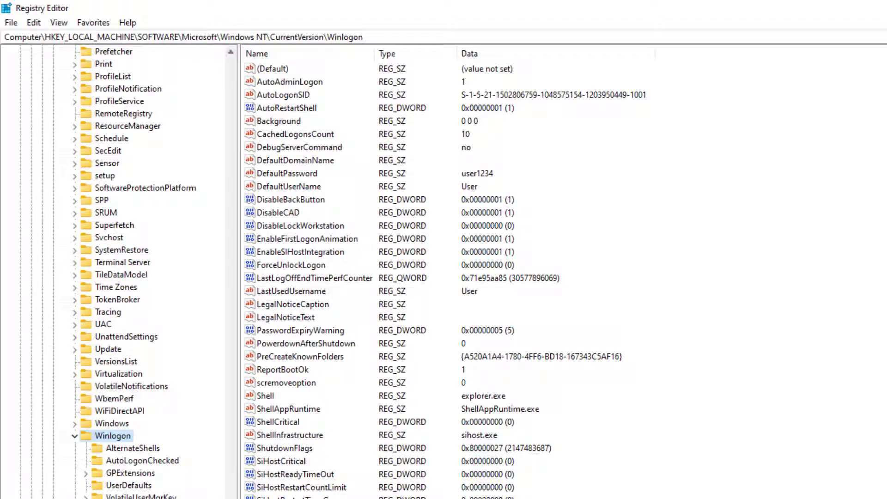
pyautogui.scroll(20, 183, 261)
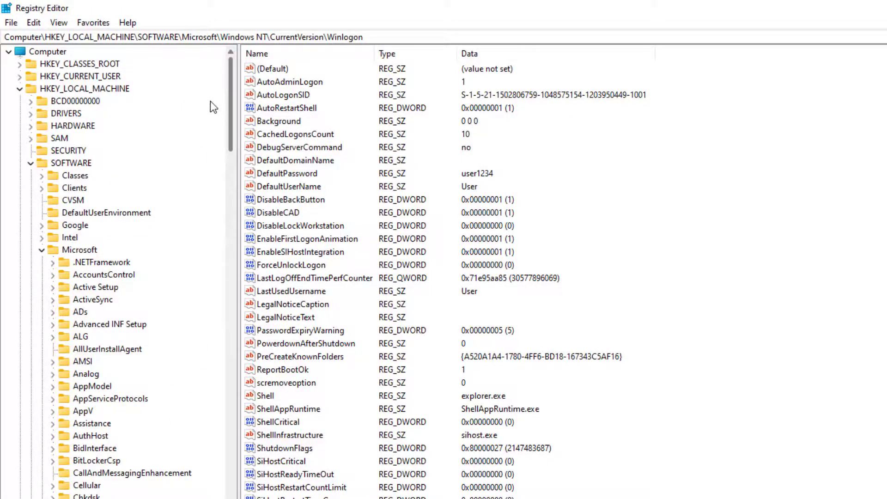
pyautogui.scroll(-15, 221, 198)
pyautogui.moveTo(241, 300); pyautogui.dragTo(279, 483)
pyautogui.scroll(-20, 278, 351)
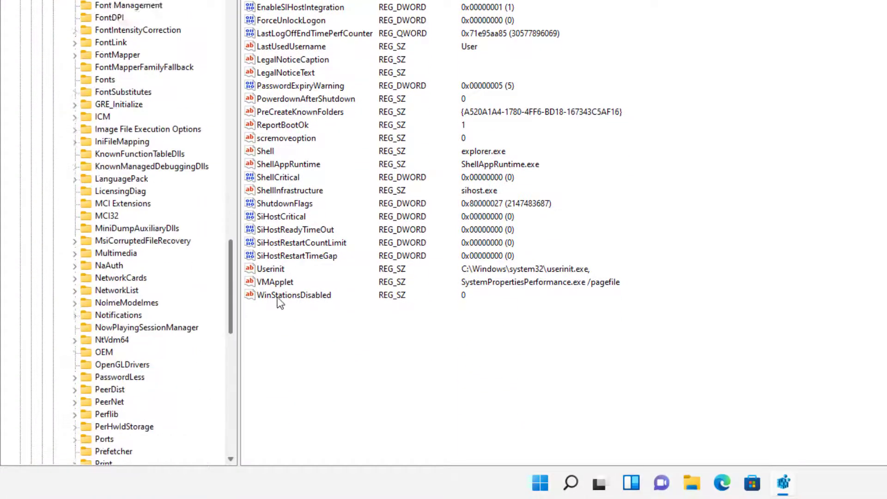
pyautogui.scroll(-6, 268, 374)
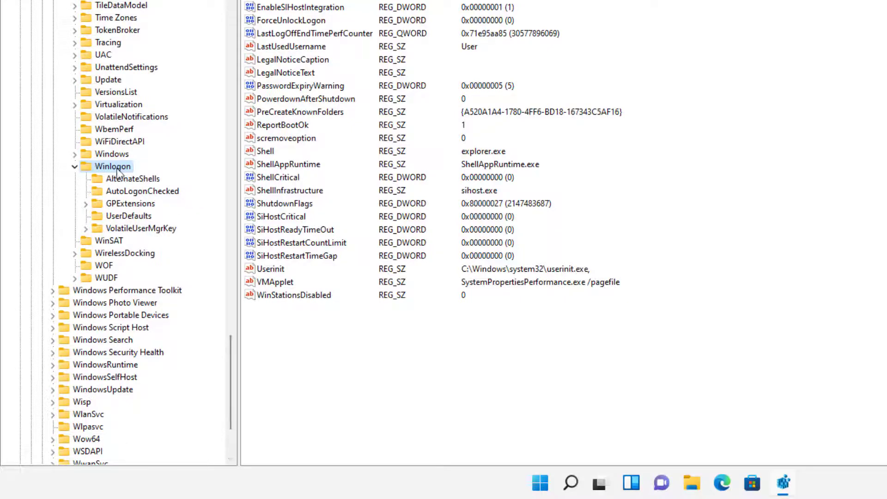
# Delete the DefaultPassword value from the Winlogon key.
pyautogui.click(320, 84)
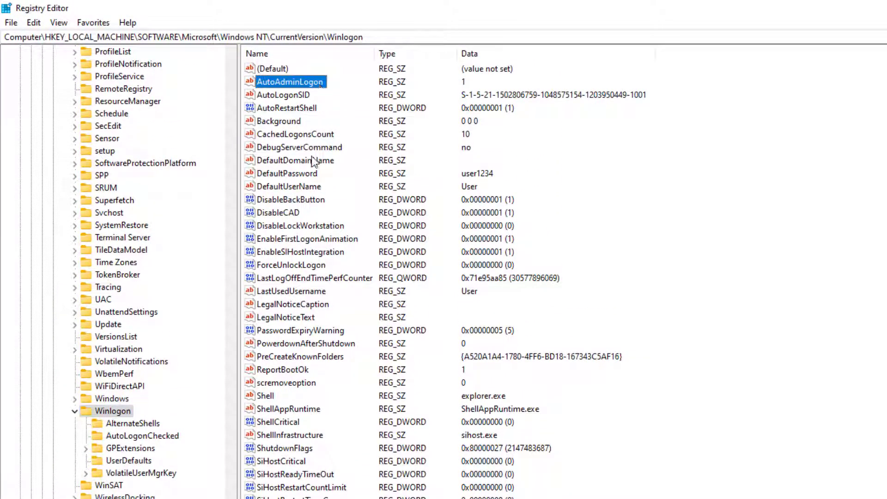
pyautogui.click(298, 174)
pyautogui.press('Delete')
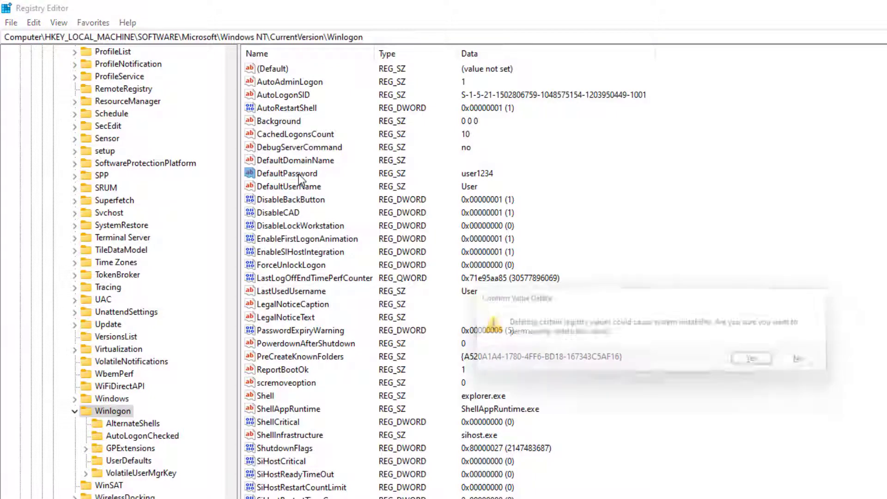
pyautogui.press('Return')
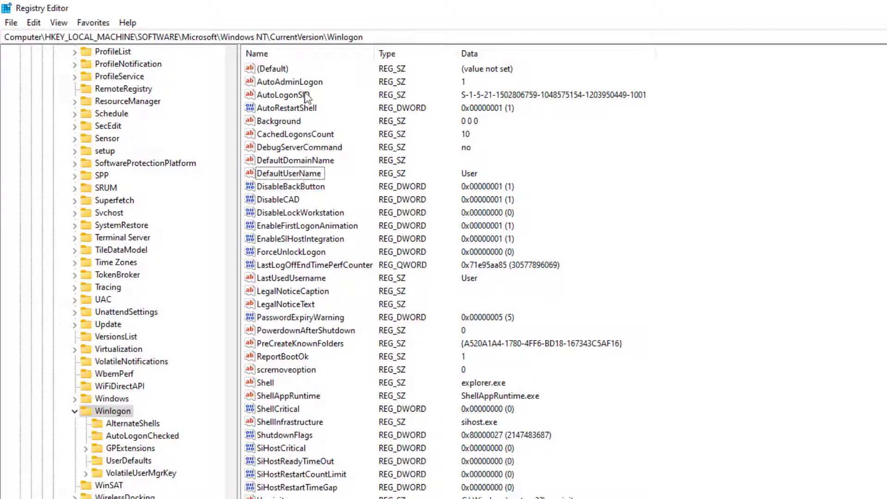
# Change AutoAdminLogon's value data from 1 to 0.
pyautogui.click(304, 87)
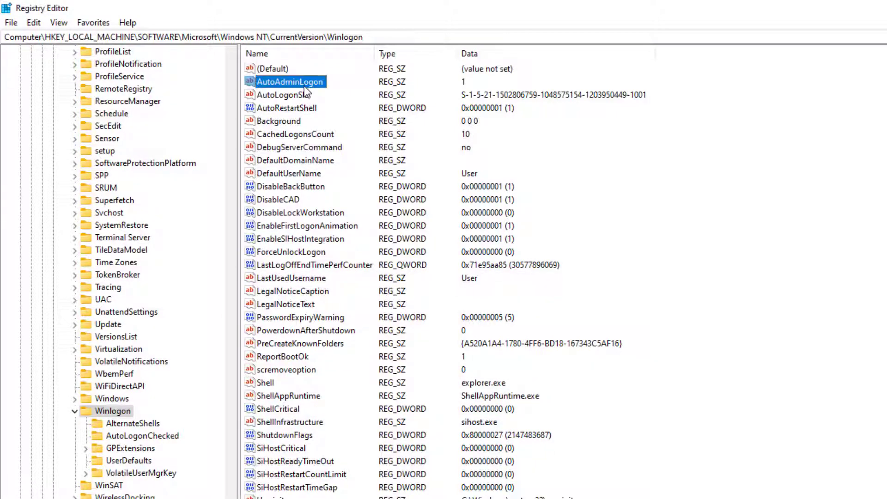
pyautogui.doubleClick(304, 87)
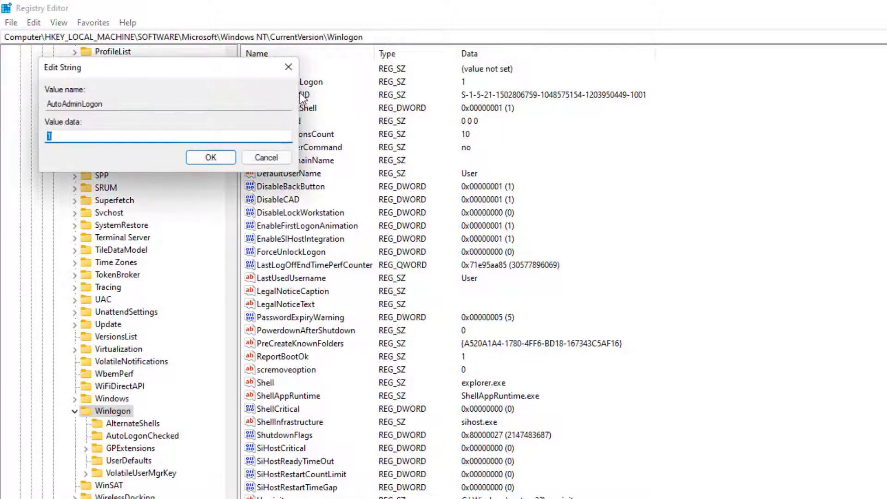
pyautogui.press('BackSpace')
pyautogui.write('0')
pyautogui.press('Return')
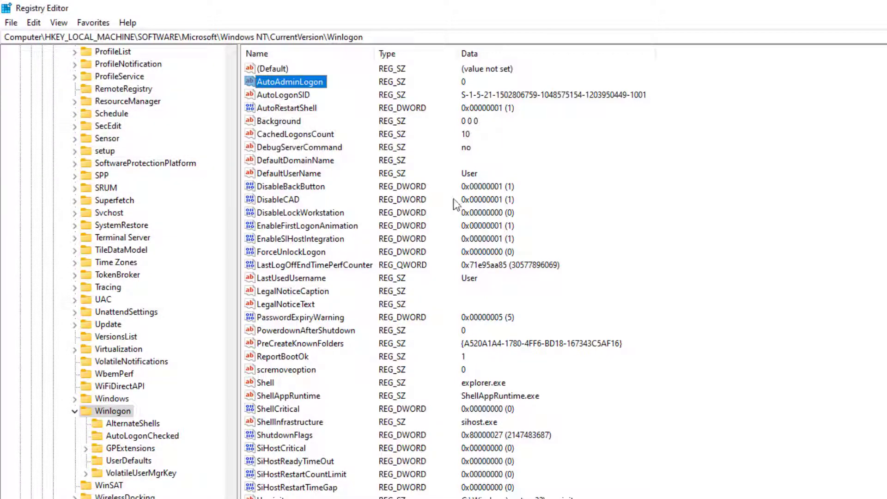
pyautogui.click(746, 175)
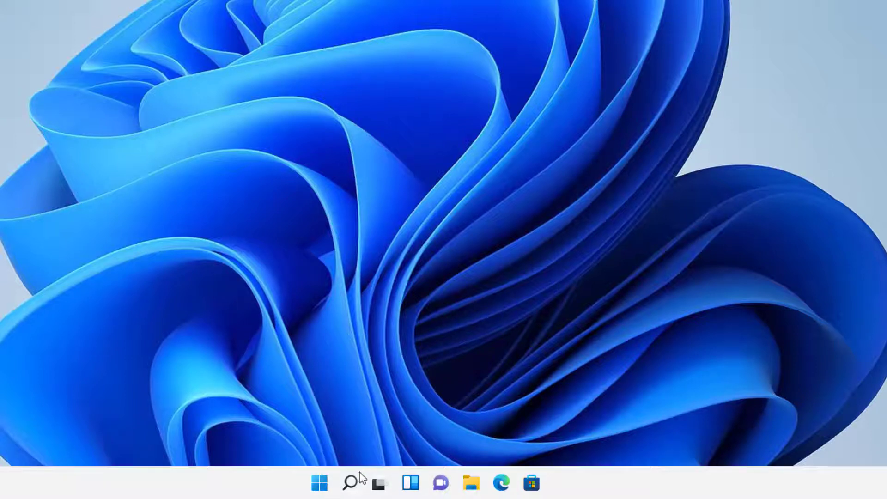
# In the Start menu, bring up the account's lock and sign-out options, then dismiss them.
pyautogui.click(320, 483)
pyautogui.click(277, 443)
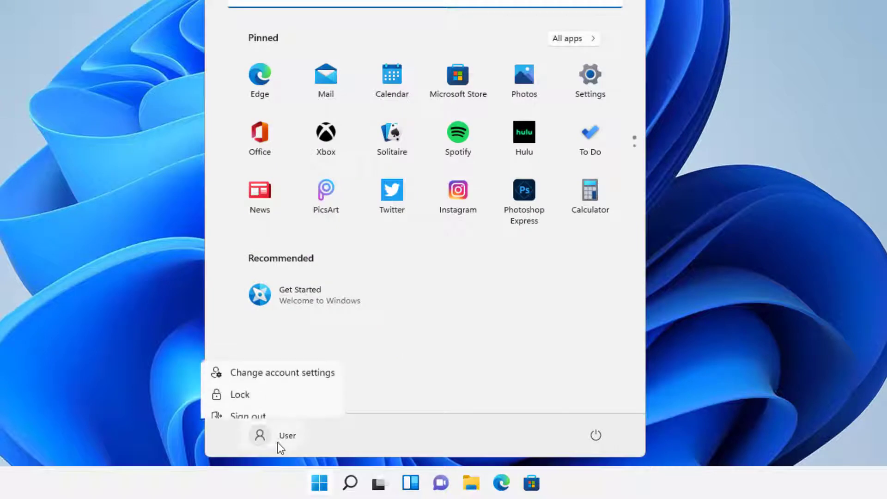
pyautogui.click(595, 439)
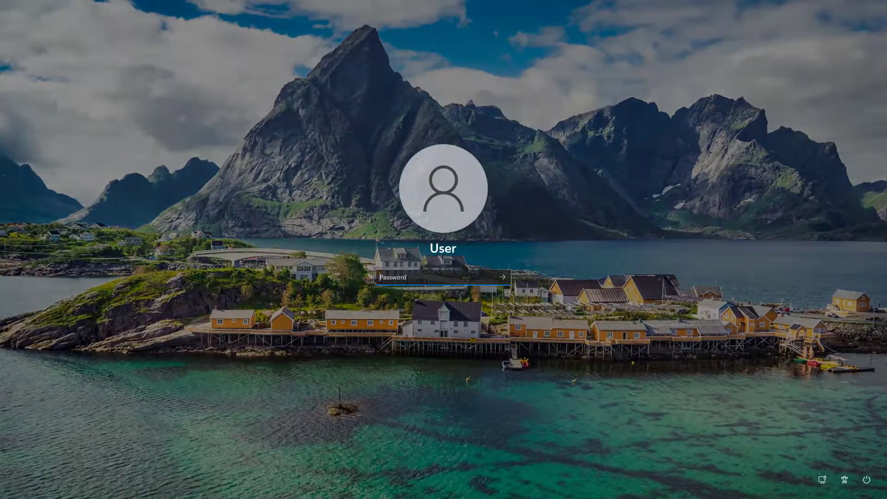
# Enter the account password at the sign-in screen to reach the desktop.
pyautogui.write('password')
pyautogui.press('Return')
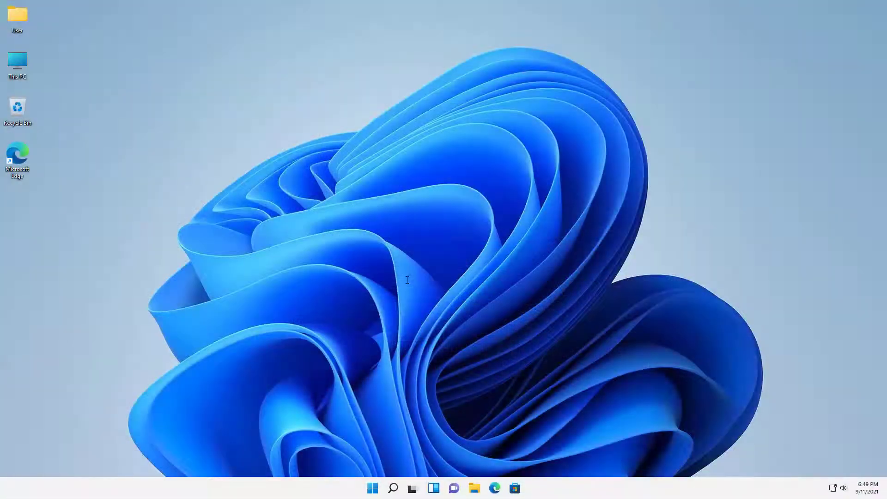